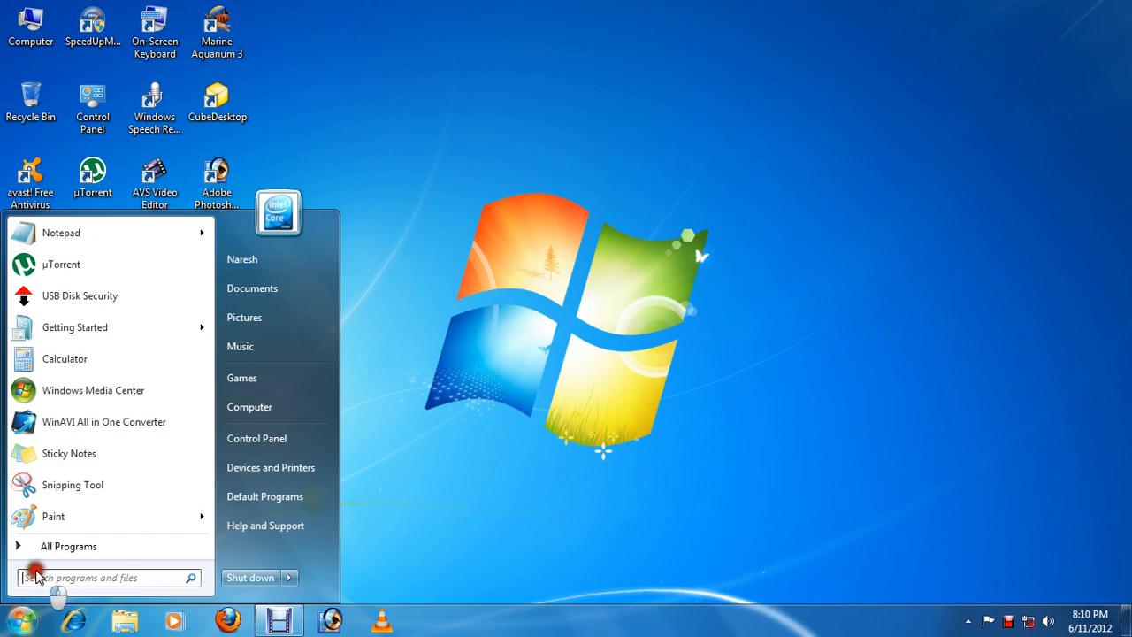
# - Launch Adobe Photoshop 7.0 and start a new document
pyautogui.click(35, 545)
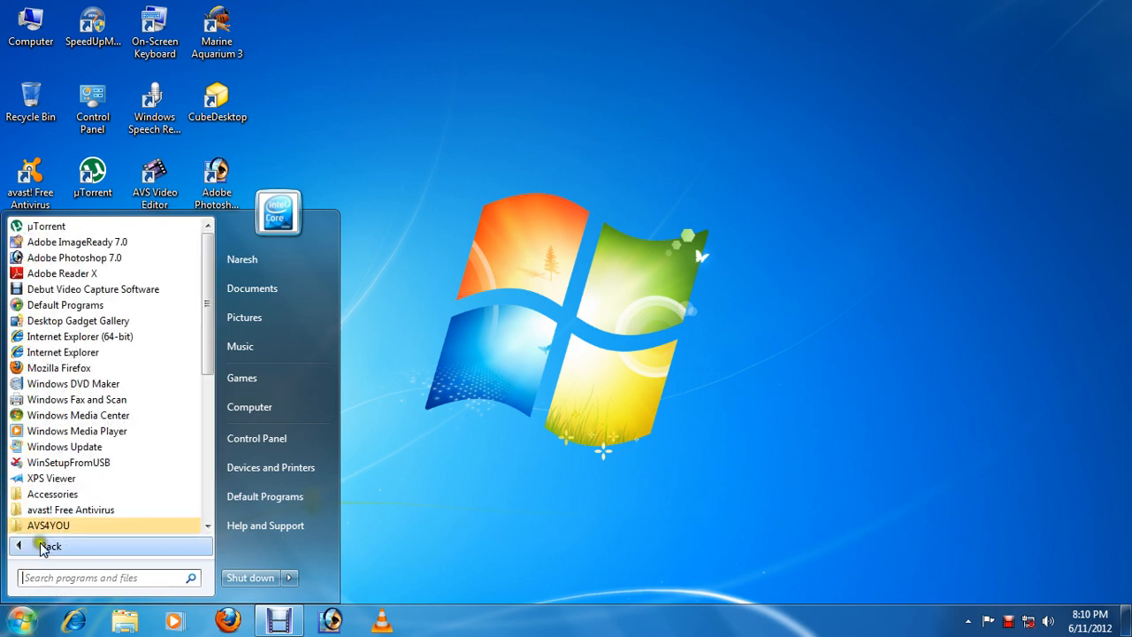
pyautogui.click(93, 258)
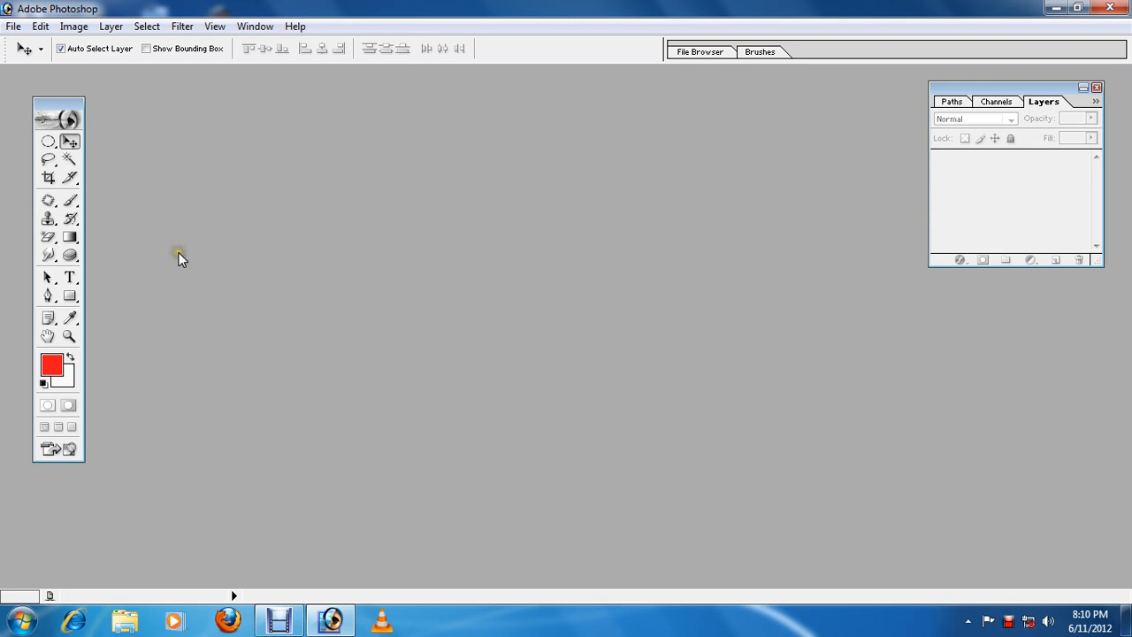
pyautogui.click(11, 29)
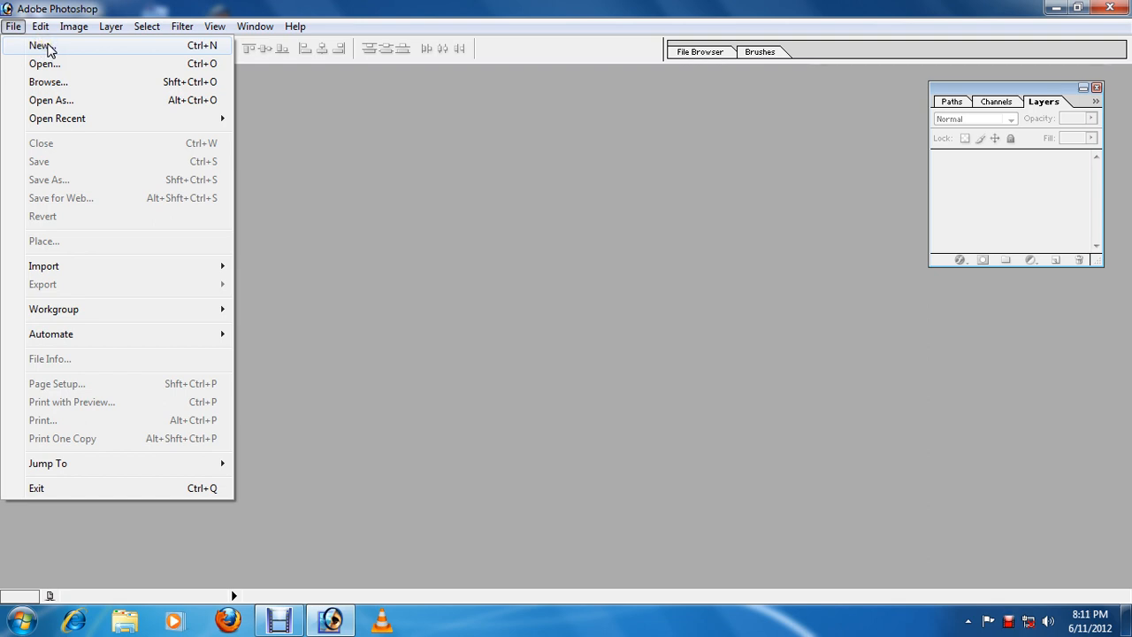
pyautogui.click(40, 46)
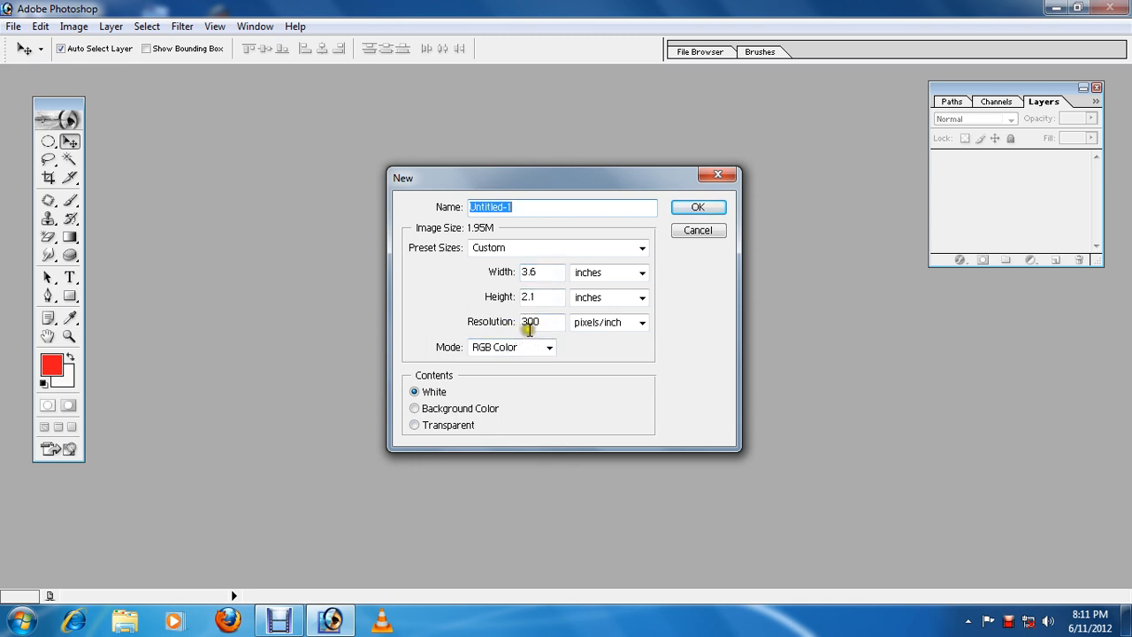
# - Set the new document's width to 7 inches and its height to 5 inches
pyautogui.click(544, 270)
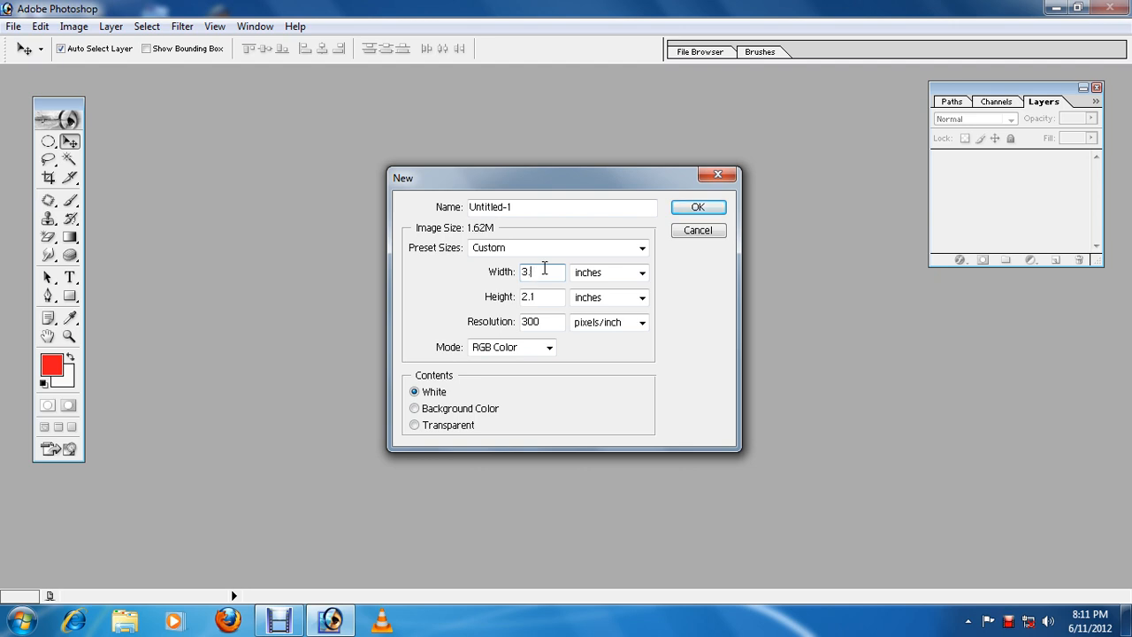
pyautogui.press('BackSpace')
pyautogui.write('7')
pyautogui.click(537, 295)
pyautogui.moveTo(538, 295); pyautogui.dragTo(500, 296)
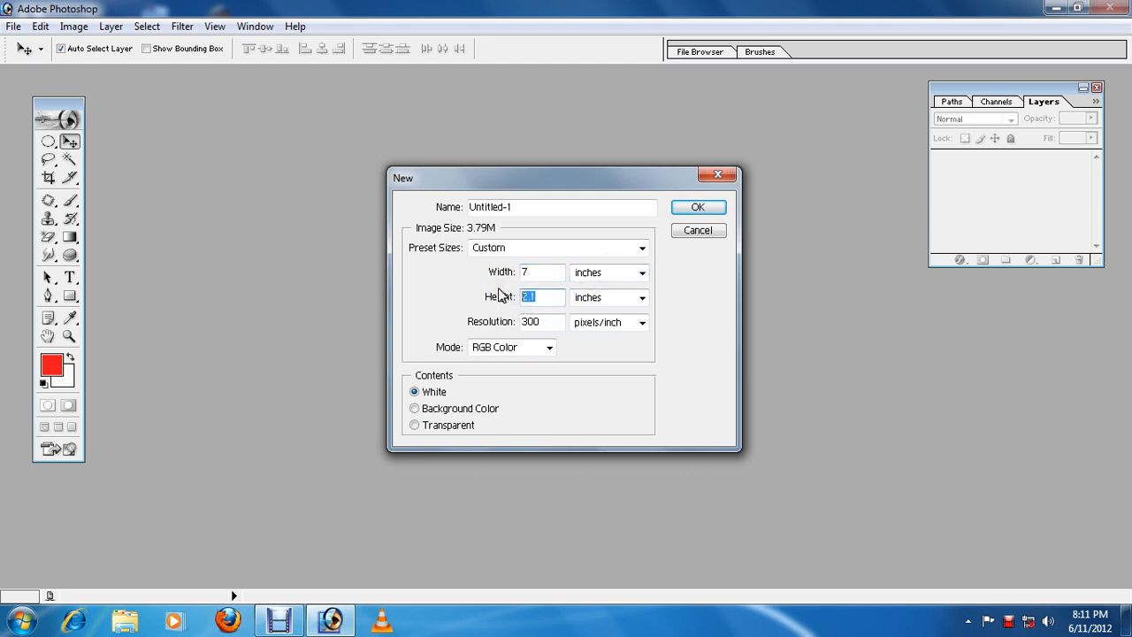
pyautogui.write('5')
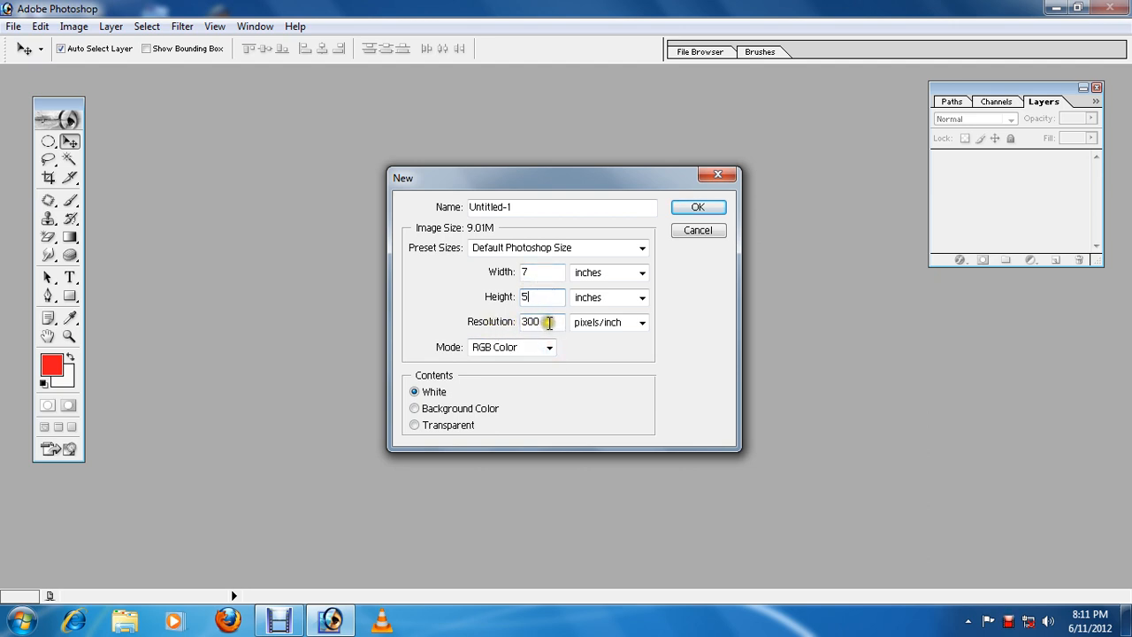
# - Try resolutions of 75, 100, 200 and 300 pixels/inch for the new document, ending with 200
pyautogui.click(549, 321)
pyautogui.press('BackSpace')
pyautogui.press('BackSpace')
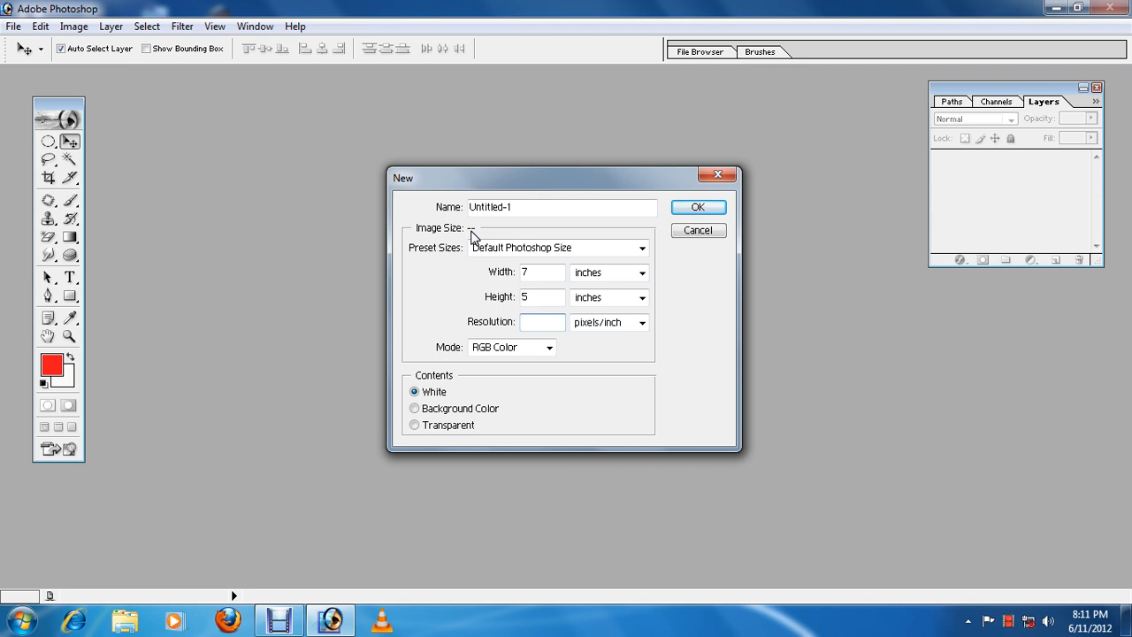
pyautogui.write('75')
pyautogui.press('BackSpace')
pyautogui.write('100')
pyautogui.press('BackSpace')
pyautogui.press('BackSpace')
pyautogui.write('200')
pyautogui.press('BackSpace')
pyautogui.press('BackSpace')
pyautogui.write('300')
pyautogui.press('BackSpace')
pyautogui.press('BackSpace')
pyautogui.press('BackSpace')
pyautogui.write('200')
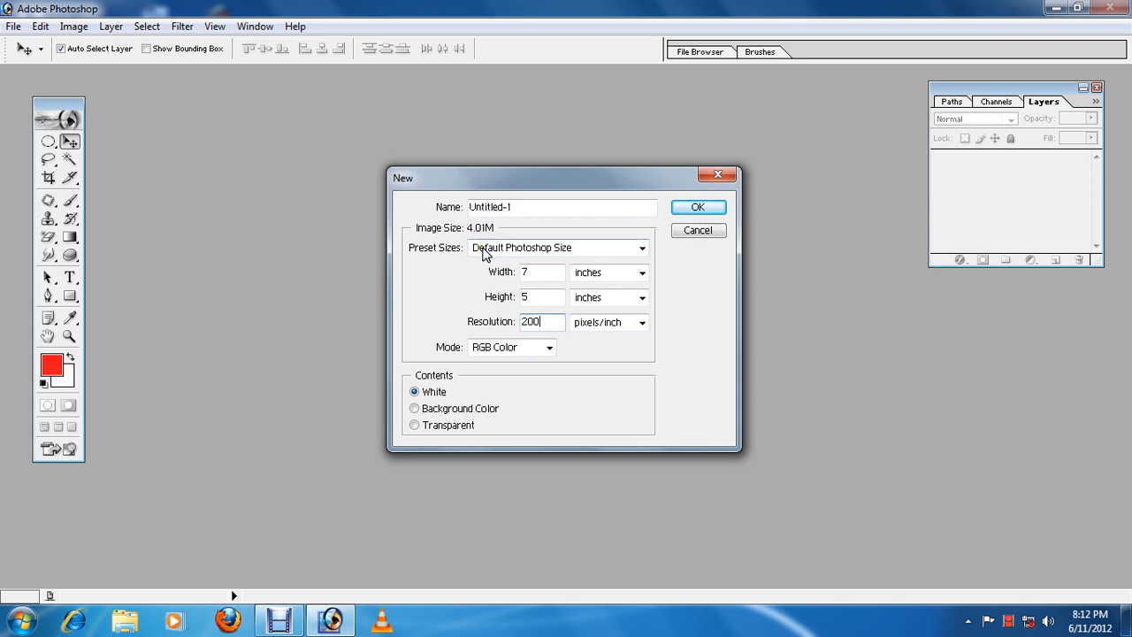
# - Set the resolution to 75 pixels/inch, choose RGB Color mode and create the document
pyautogui.press('BackSpace')
pyautogui.press('BackSpace')
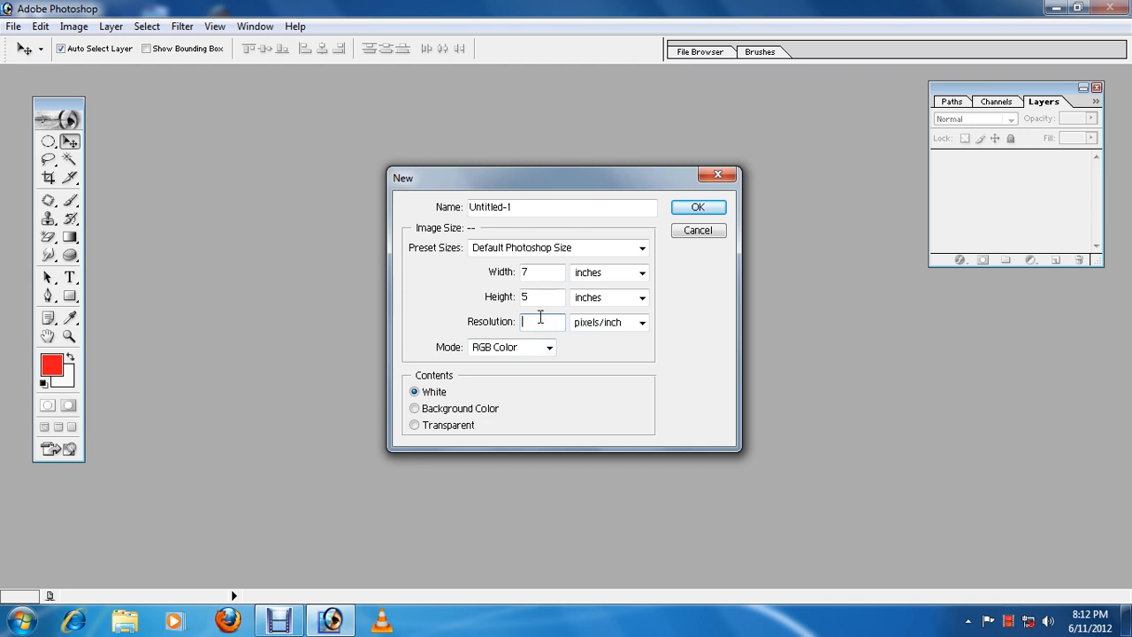
pyautogui.write('75')
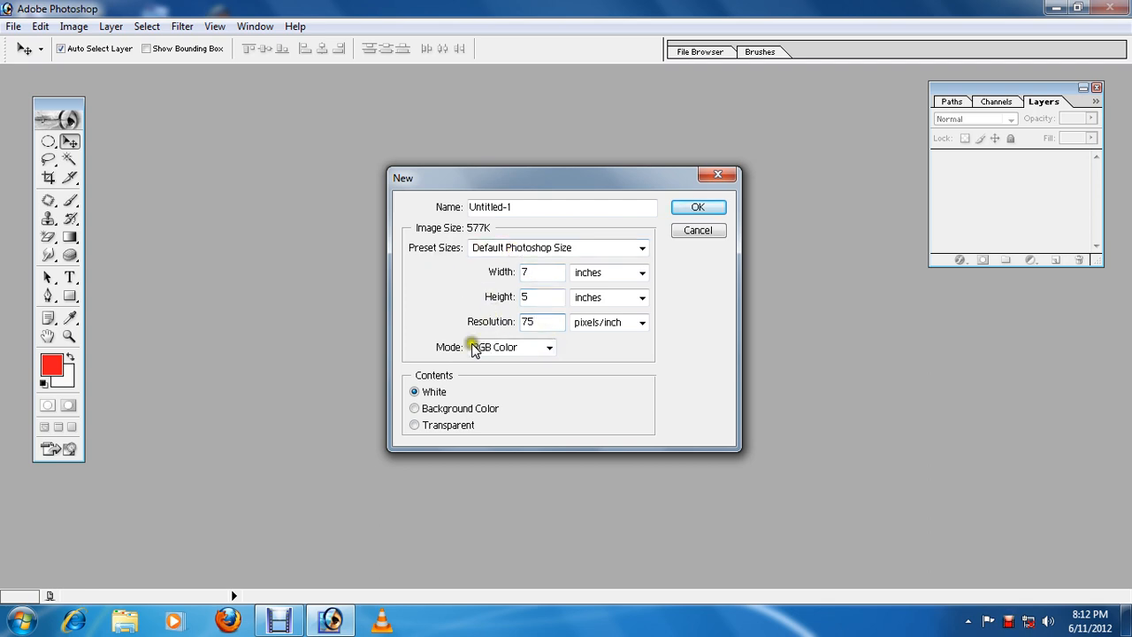
pyautogui.click(501, 350)
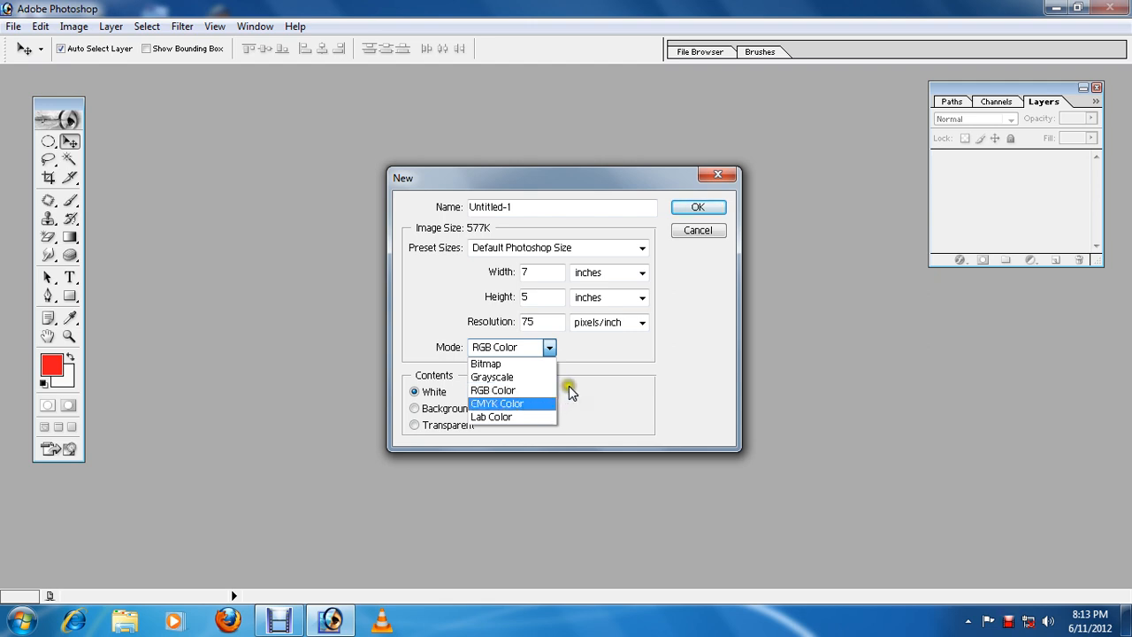
pyautogui.click(519, 390)
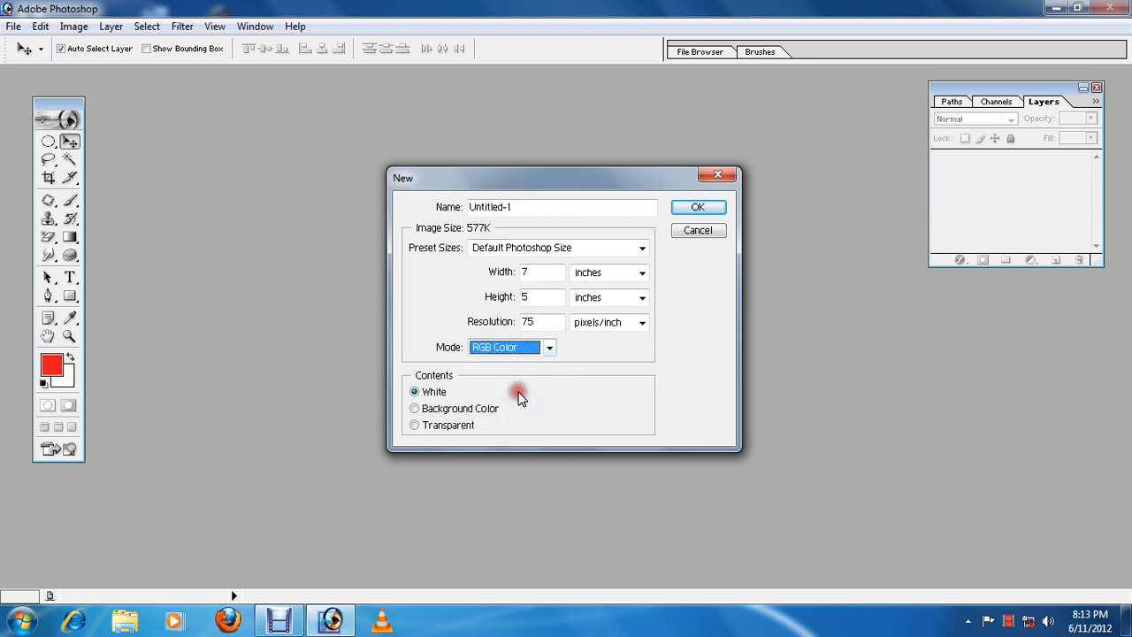
pyautogui.click(687, 206)
# - Move the blank document's window toward the middle of the workspace and close the document
pyautogui.moveTo(304, 86); pyautogui.dragTo(623, 134)
pyautogui.click(13, 26)
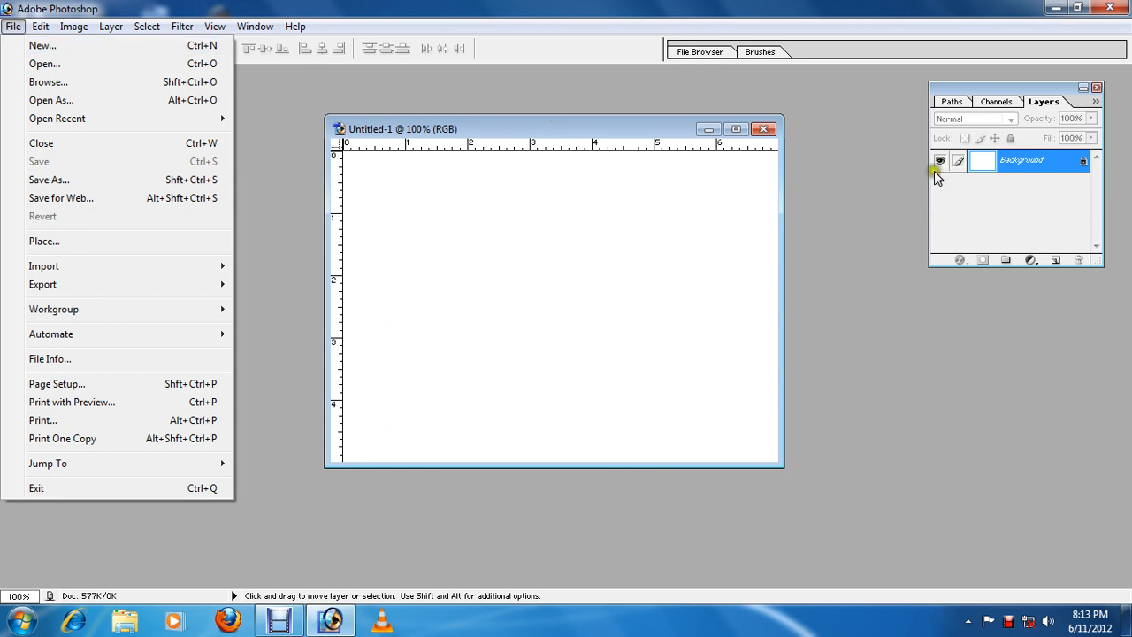
pyautogui.click(764, 130)
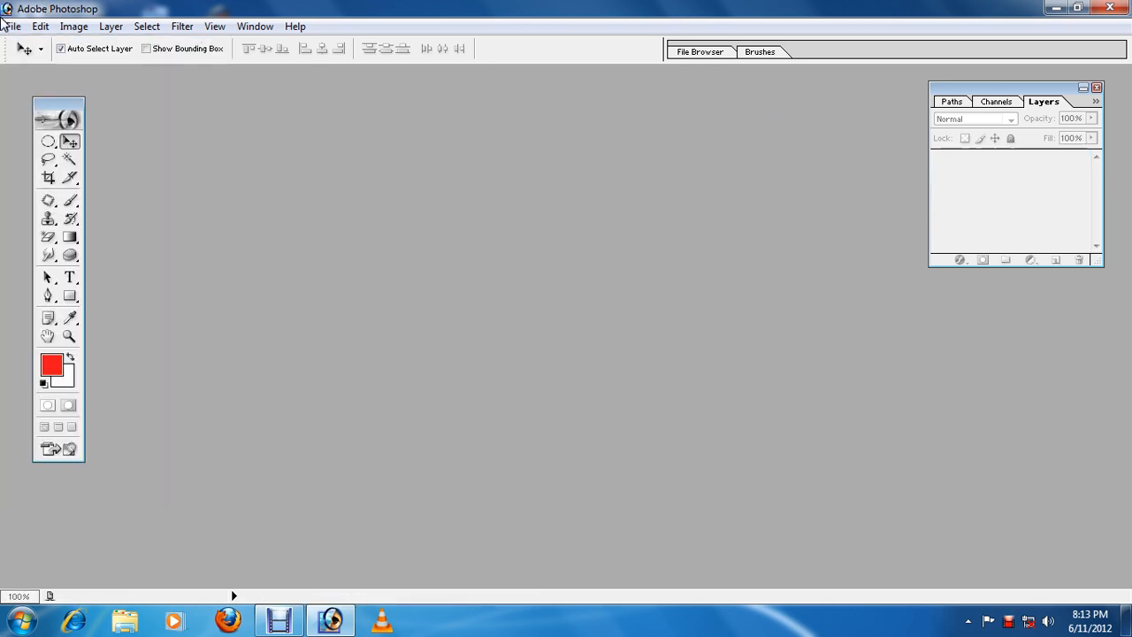
# - Open the image wall_semilarge4 from the india folder
pyautogui.click(9, 26)
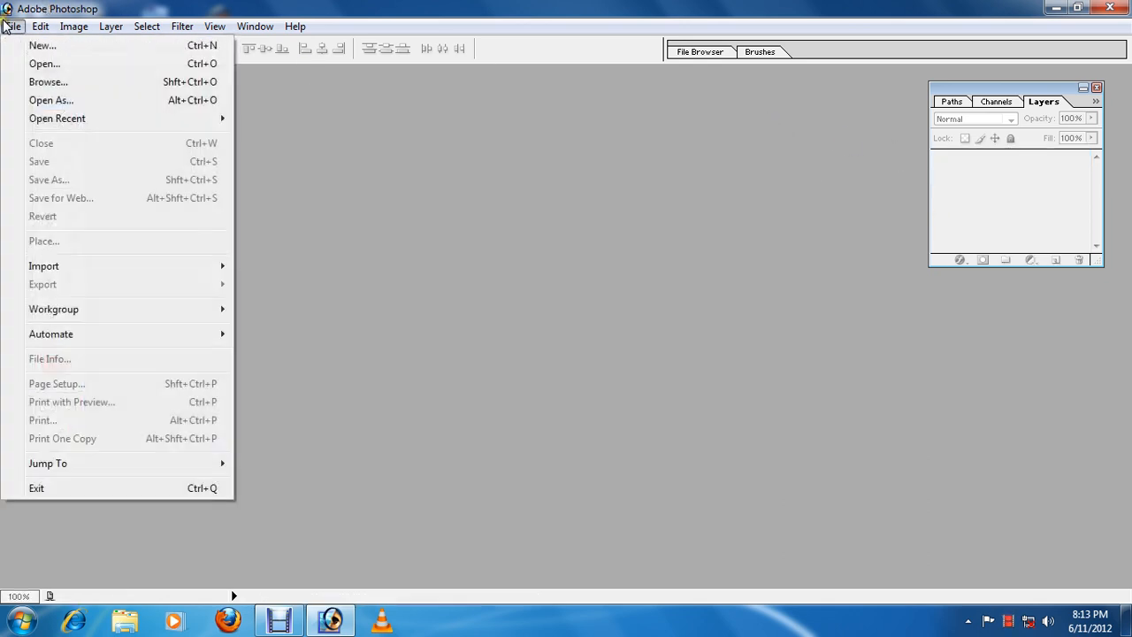
pyautogui.click(29, 70)
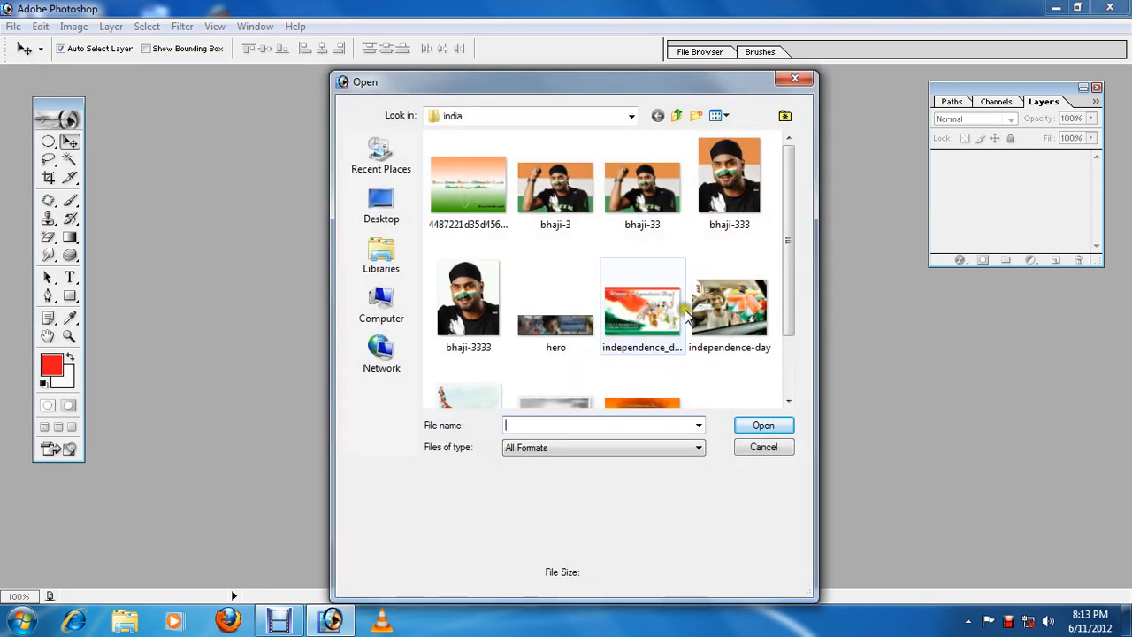
pyautogui.click(630, 292)
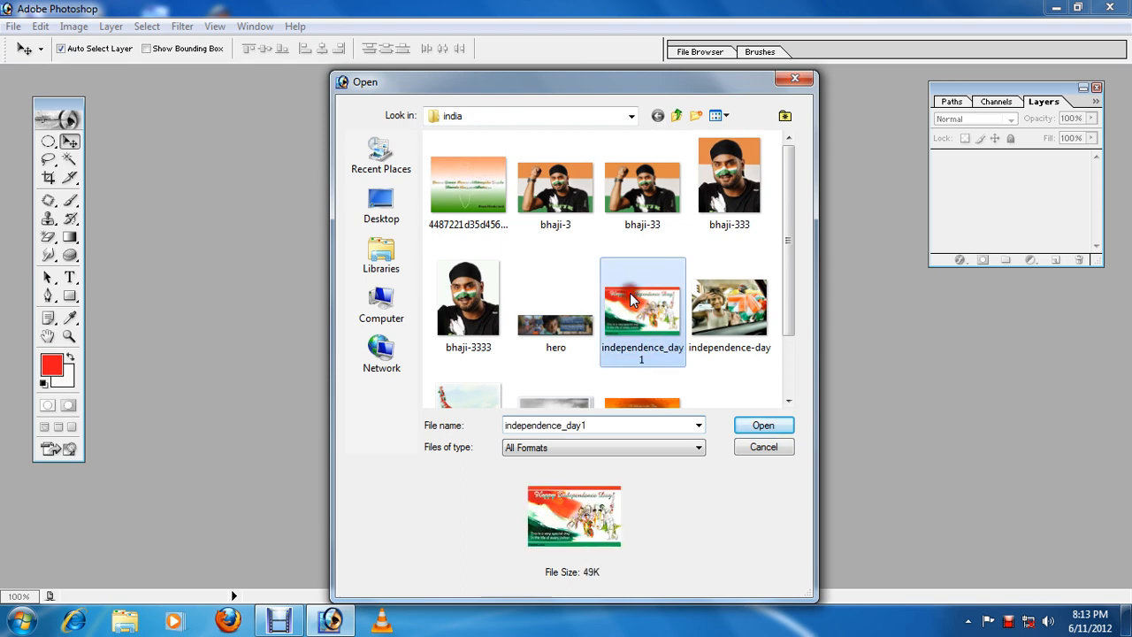
pyautogui.scroll(-1, 629, 293)
pyautogui.click(643, 376)
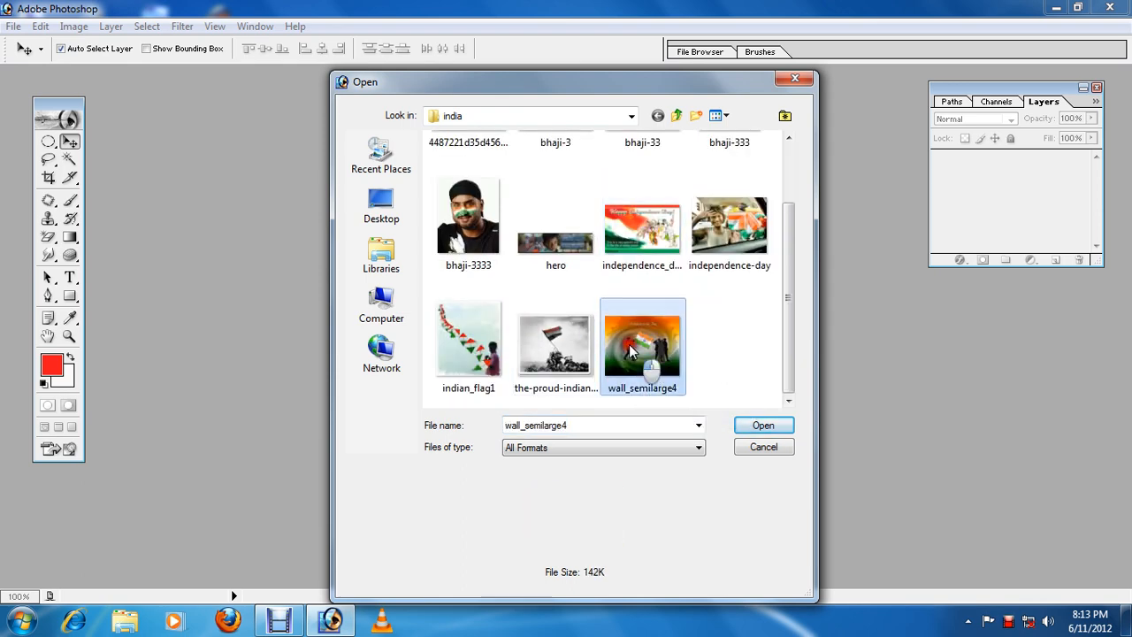
pyautogui.doubleClick(628, 344)
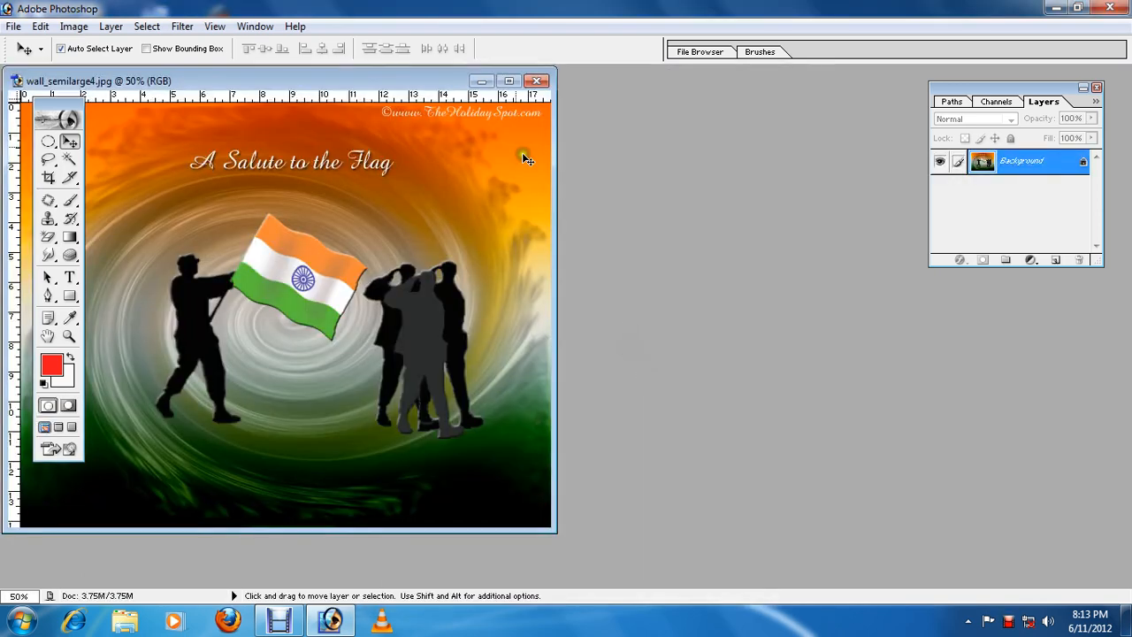
# - Move the flag image's window toward the middle of the workspace and close the image
pyautogui.moveTo(344, 87); pyautogui.dragTo(621, 97)
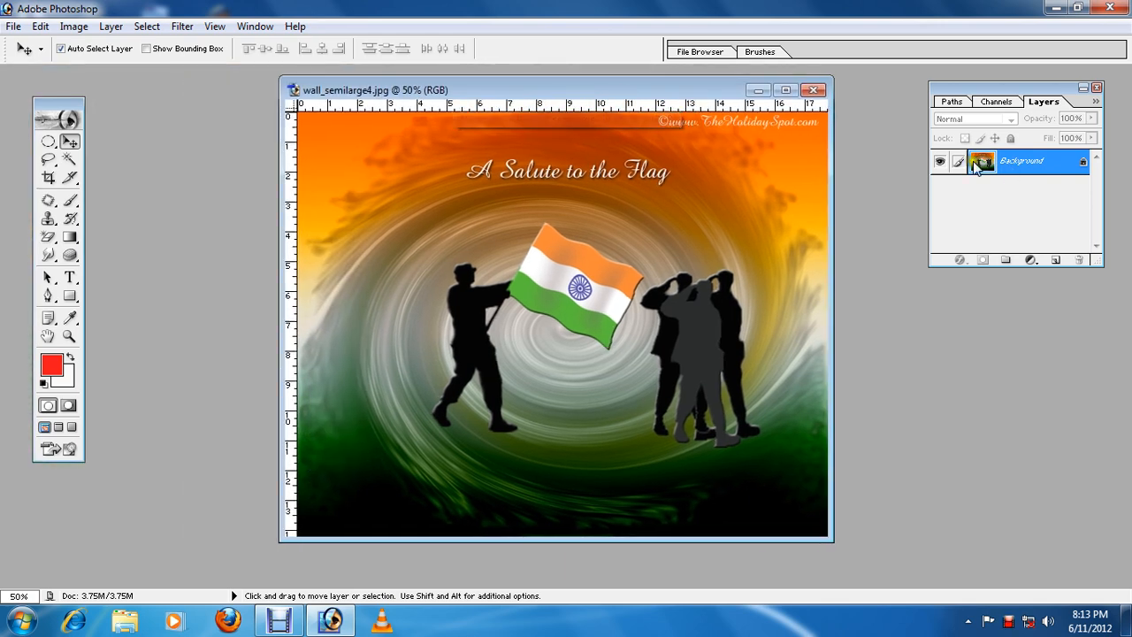
pyautogui.click(814, 89)
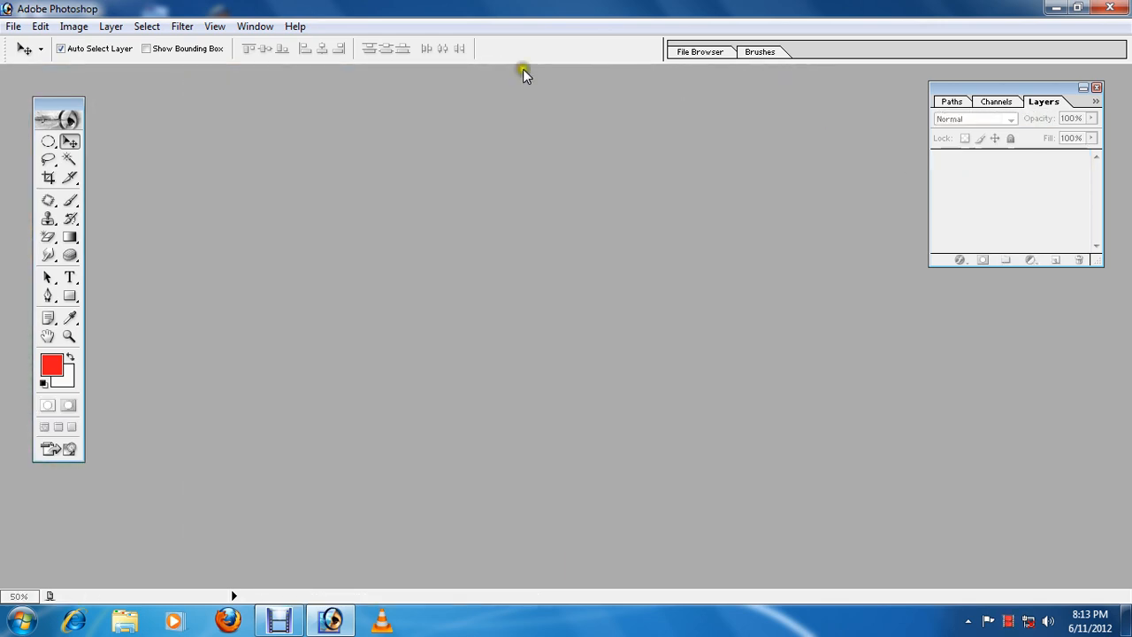
# - Open the File Browser and go from Desktop to Computer to show the local disks
pyautogui.click(14, 27)
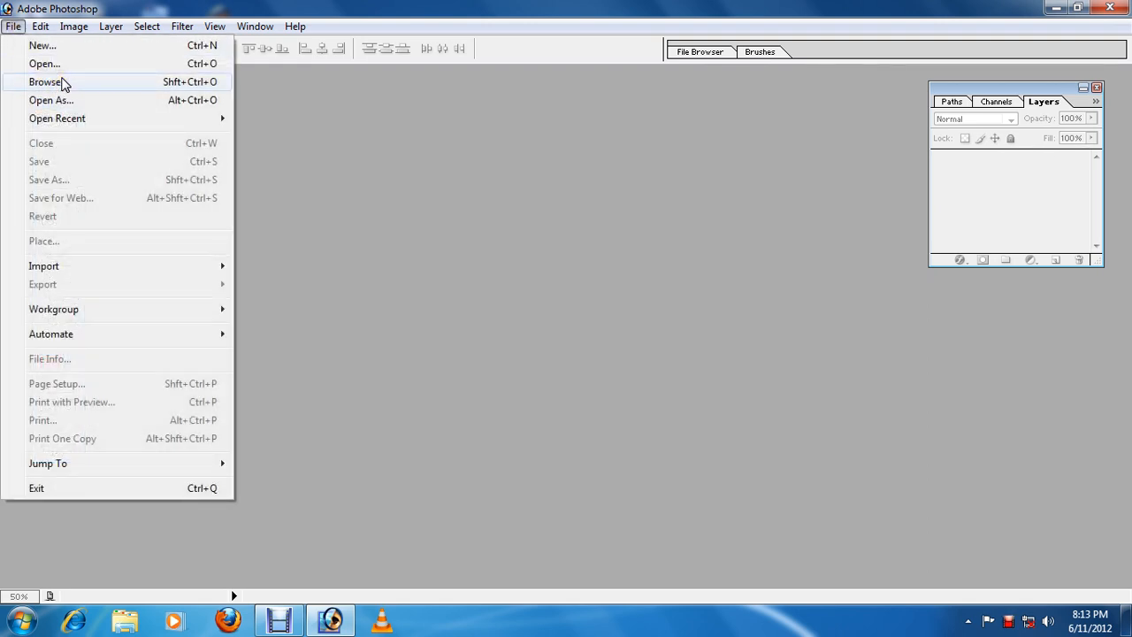
pyautogui.click(63, 84)
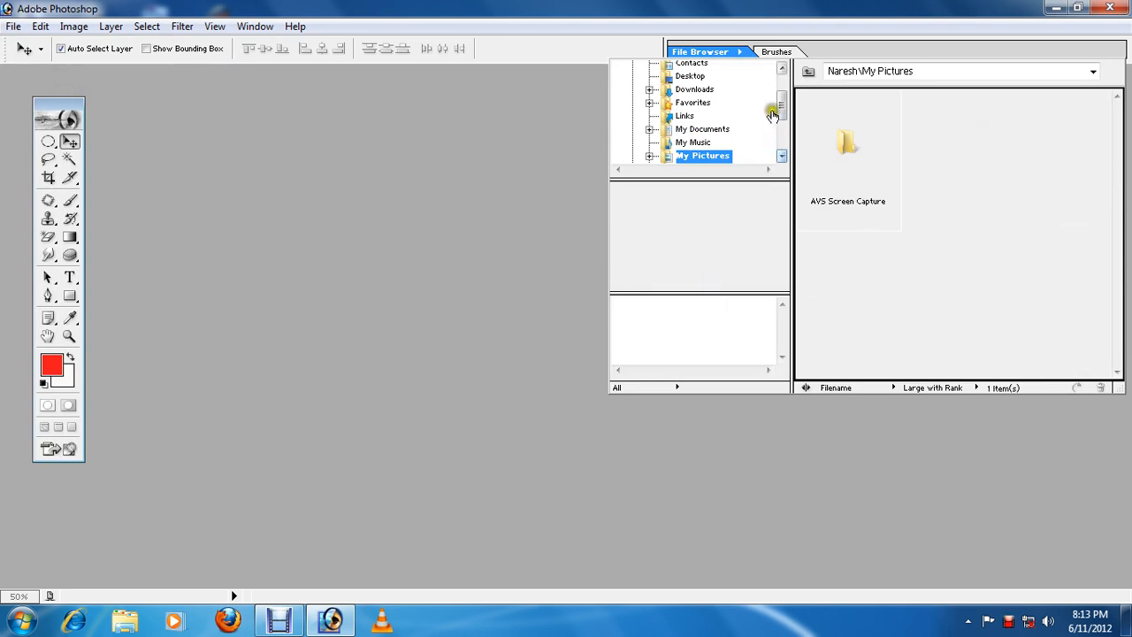
pyautogui.moveTo(782, 110); pyautogui.dragTo(776, 73)
pyautogui.click(656, 67)
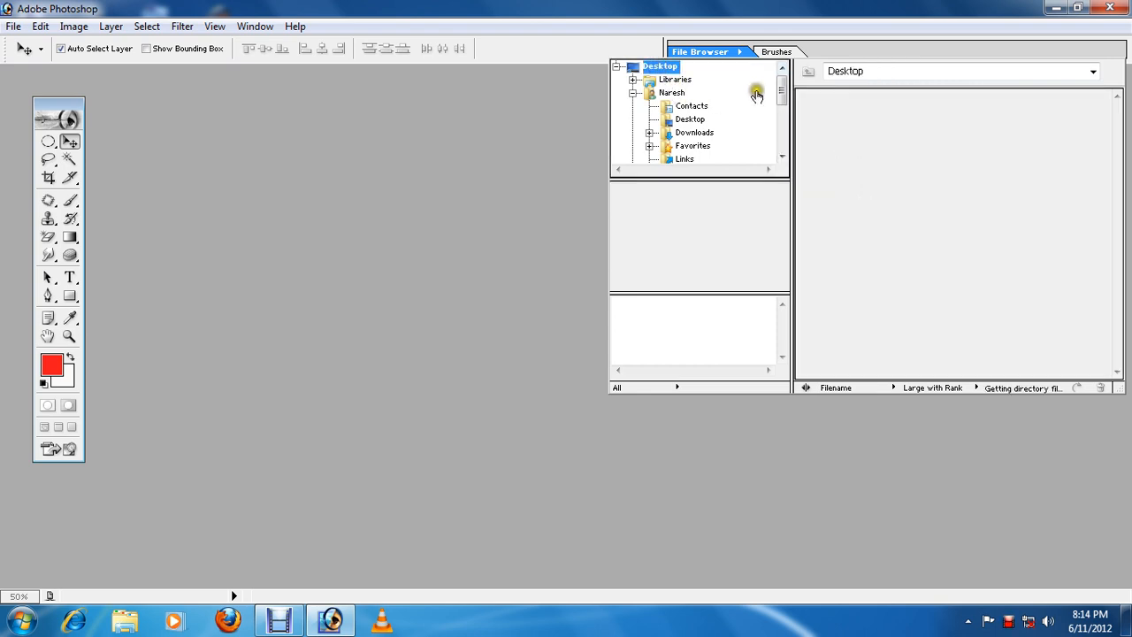
pyautogui.click(784, 97)
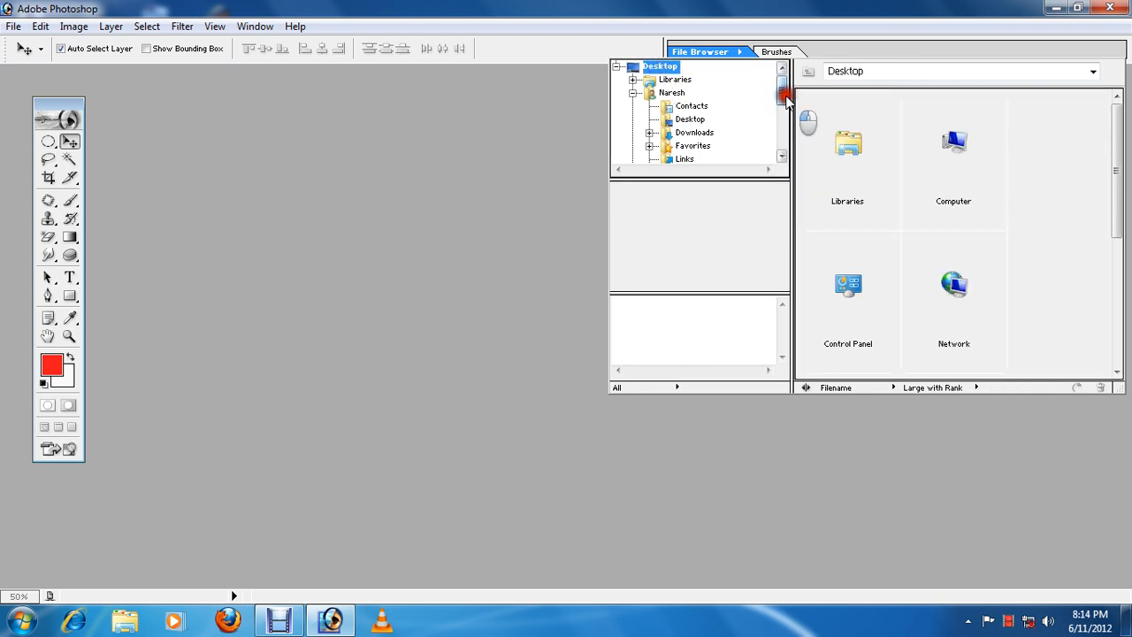
pyautogui.doubleClick(942, 135)
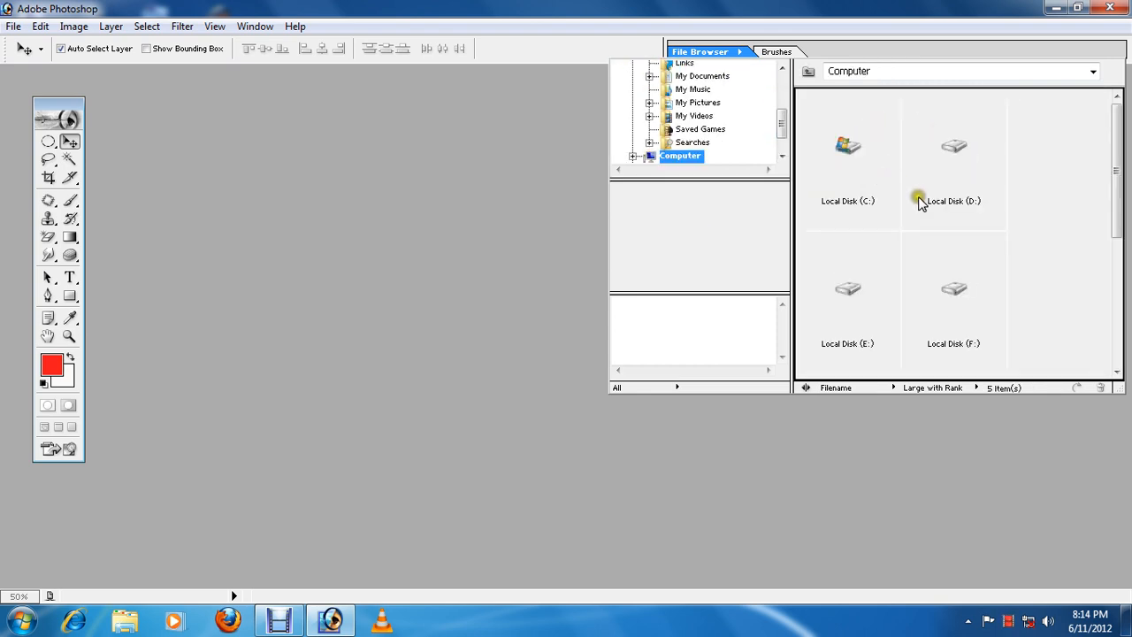
# - Browse to the God folder inside the Images folder on Local Disk (D:)
pyautogui.doubleClick(968, 172)
pyautogui.doubleClick(958, 226)
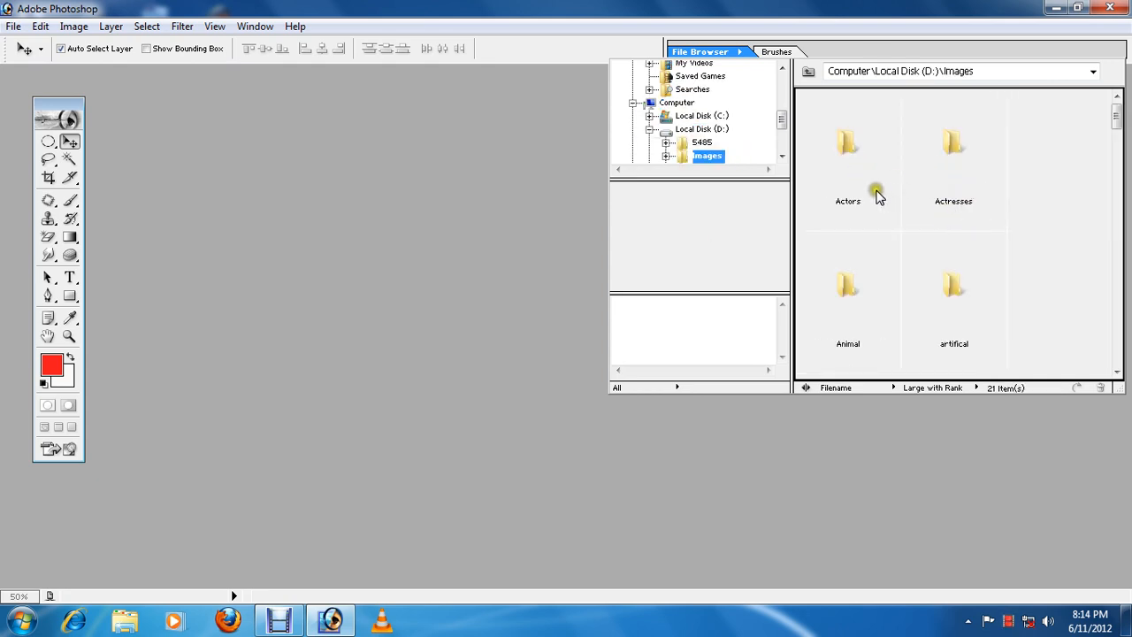
pyautogui.scroll(-2, 947, 321)
pyautogui.scroll(-1, 974, 306)
pyautogui.scroll(-1, 974, 306)
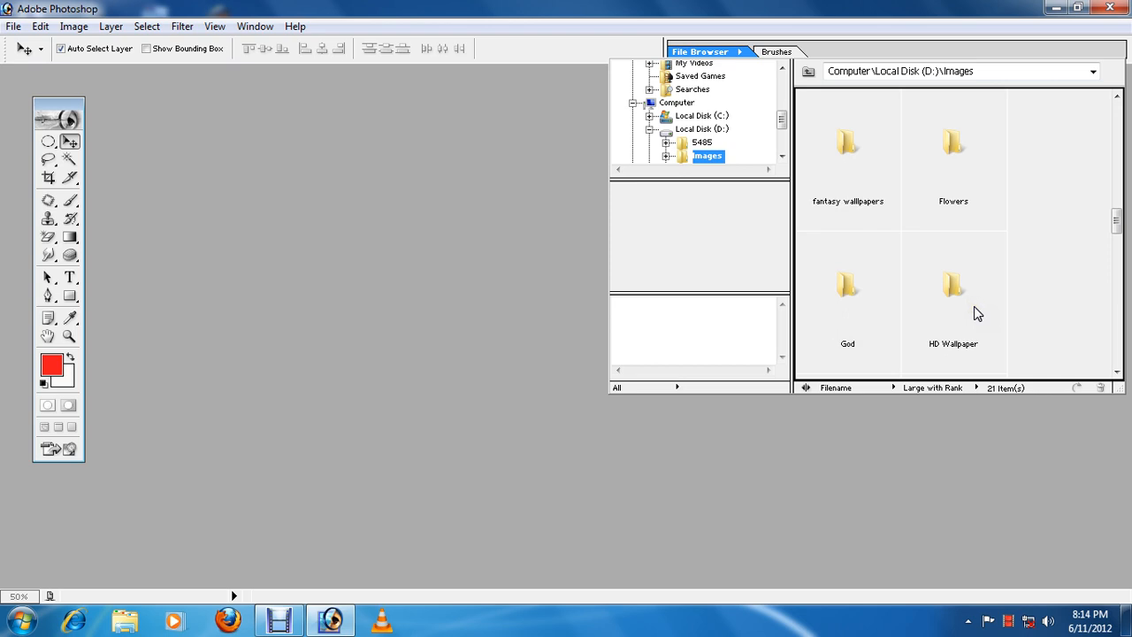
pyautogui.doubleClick(847, 292)
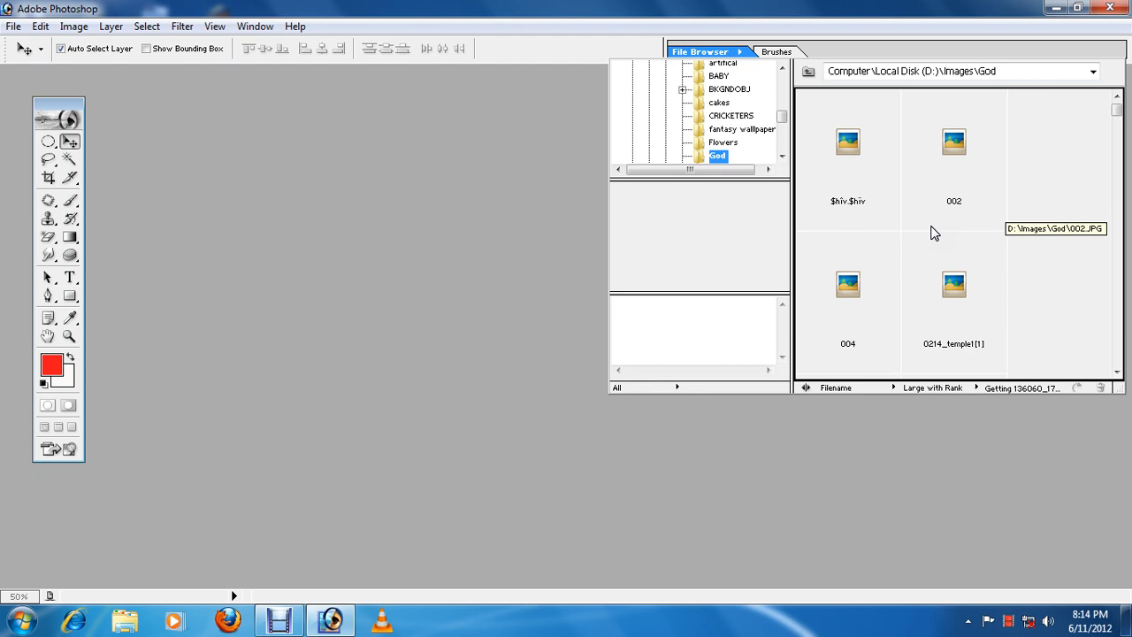
# - Look through the folder's thumbnails, preview image 004 and examine its dimensions, color mode, resolution and file size
pyautogui.scroll(-1, 937, 239)
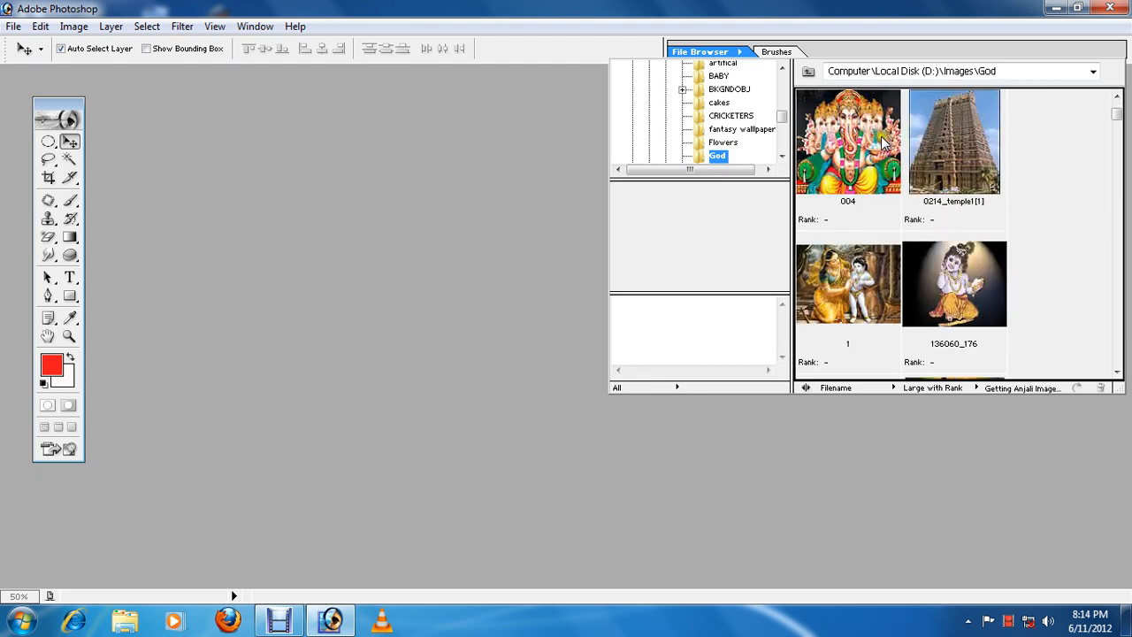
pyautogui.scroll(-2, 920, 238)
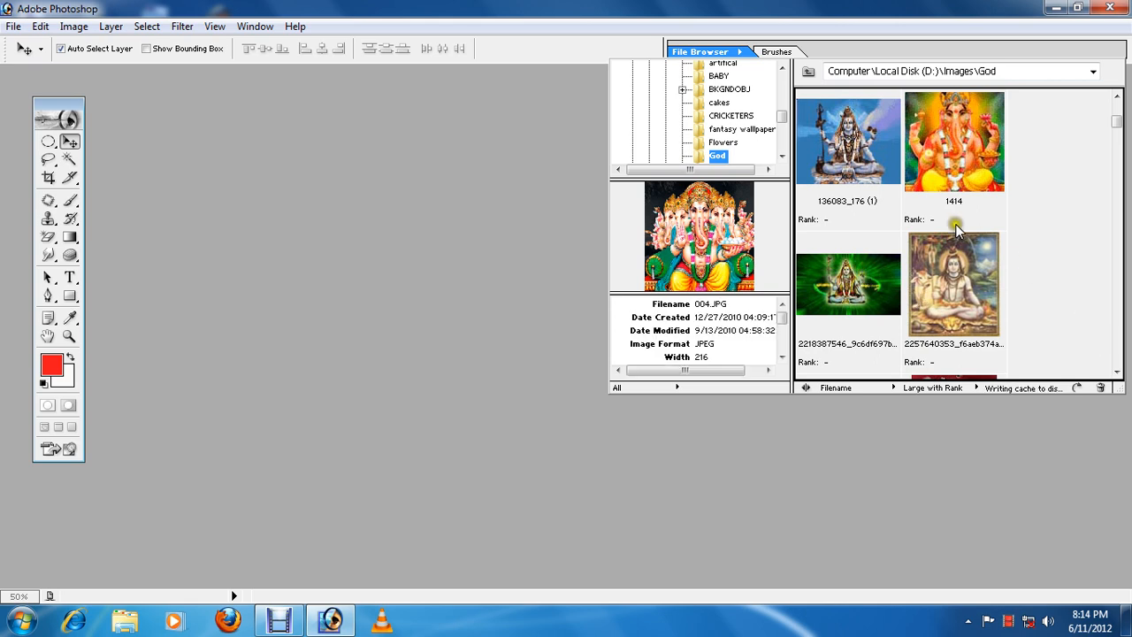
pyautogui.scroll(-2, 955, 223)
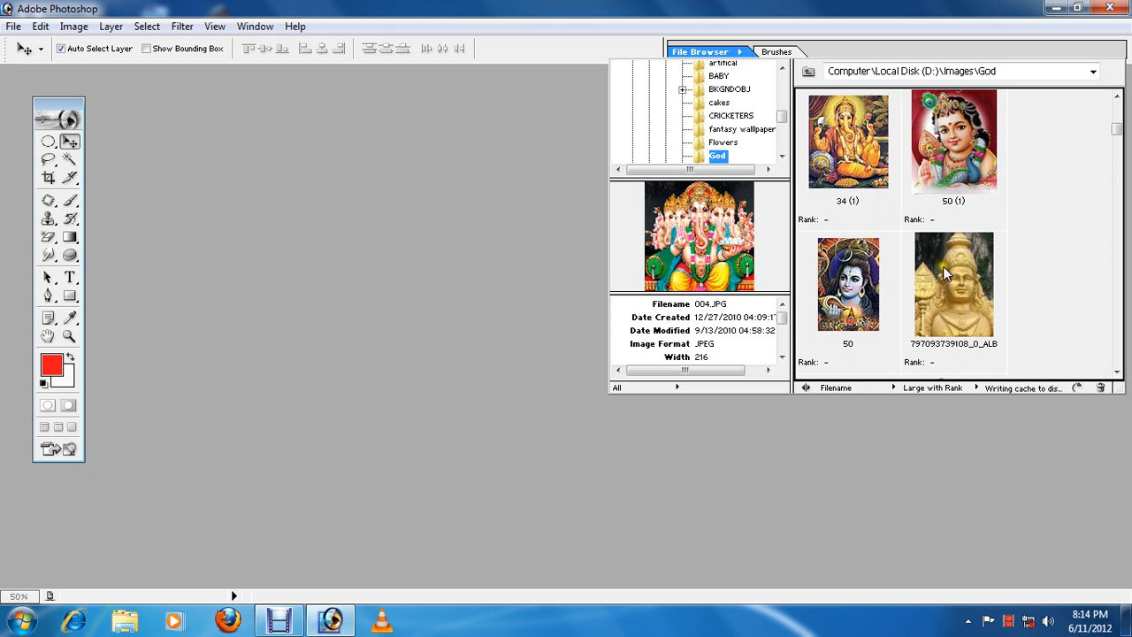
pyautogui.click(782, 326)
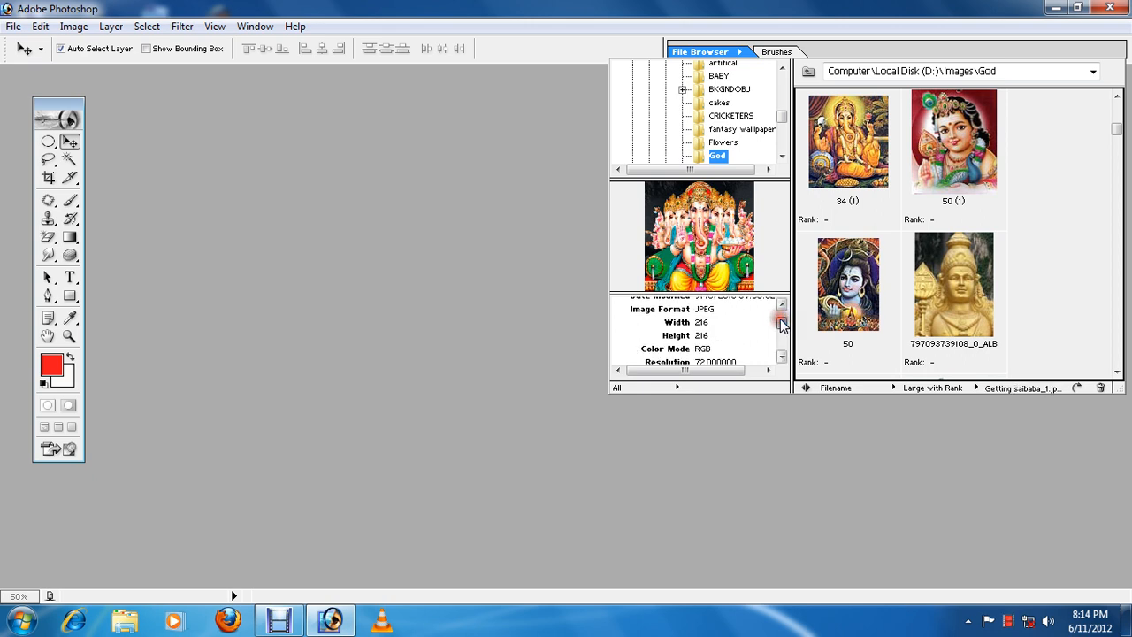
pyautogui.moveTo(780, 322); pyautogui.dragTo(759, 327)
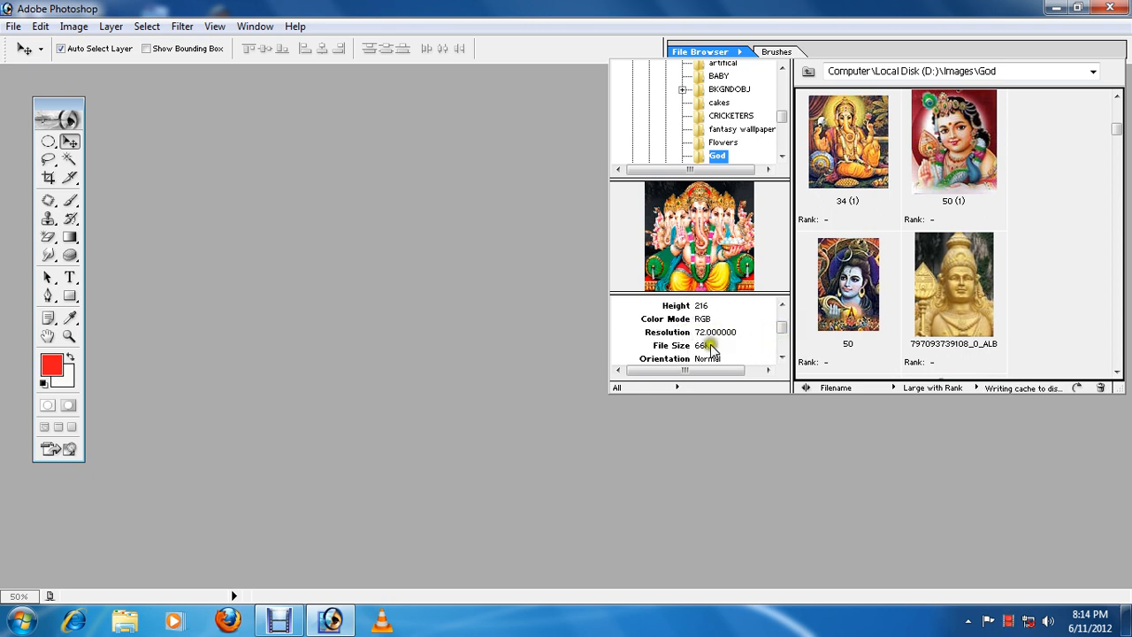
# - Open ganesh05.jpg from the God folder through the File Browser, and close it after moving its window toward the middle
pyautogui.moveTo(781, 329); pyautogui.dragTo(782, 306)
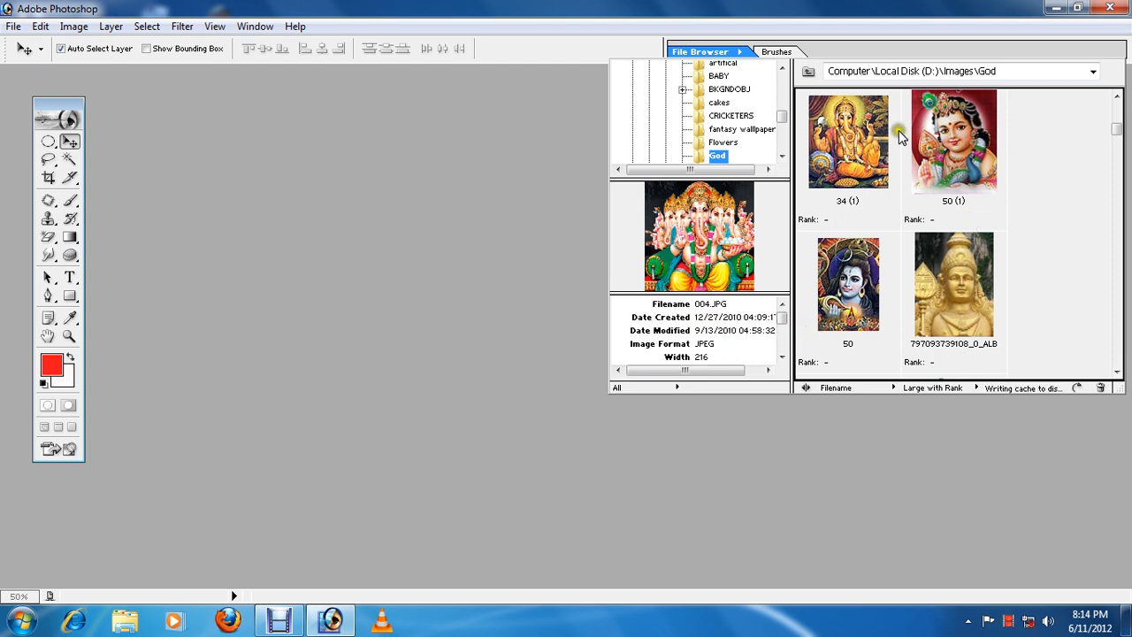
pyautogui.moveTo(1117, 128); pyautogui.dragTo(1112, 195)
pyautogui.doubleClick(884, 283)
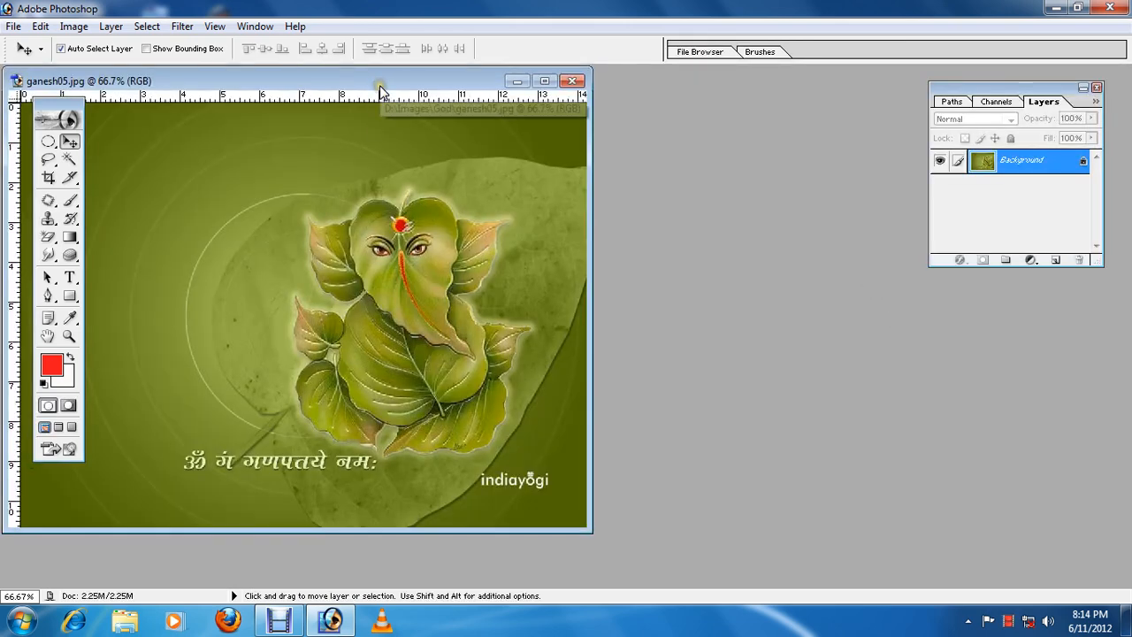
pyautogui.moveTo(379, 89); pyautogui.dragTo(644, 109)
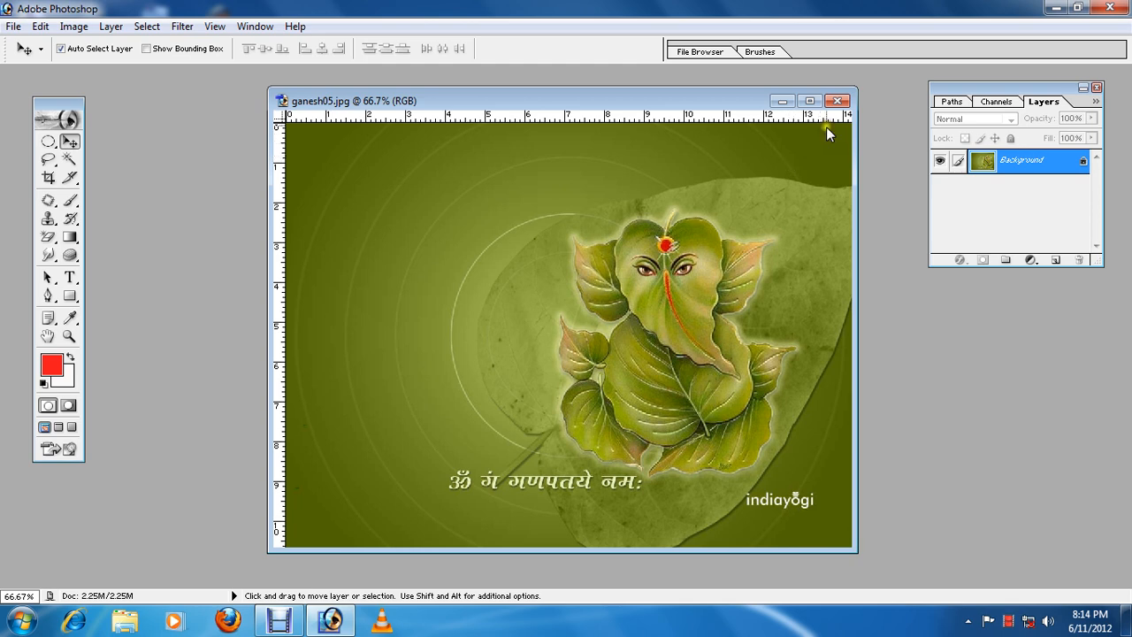
pyautogui.click(838, 101)
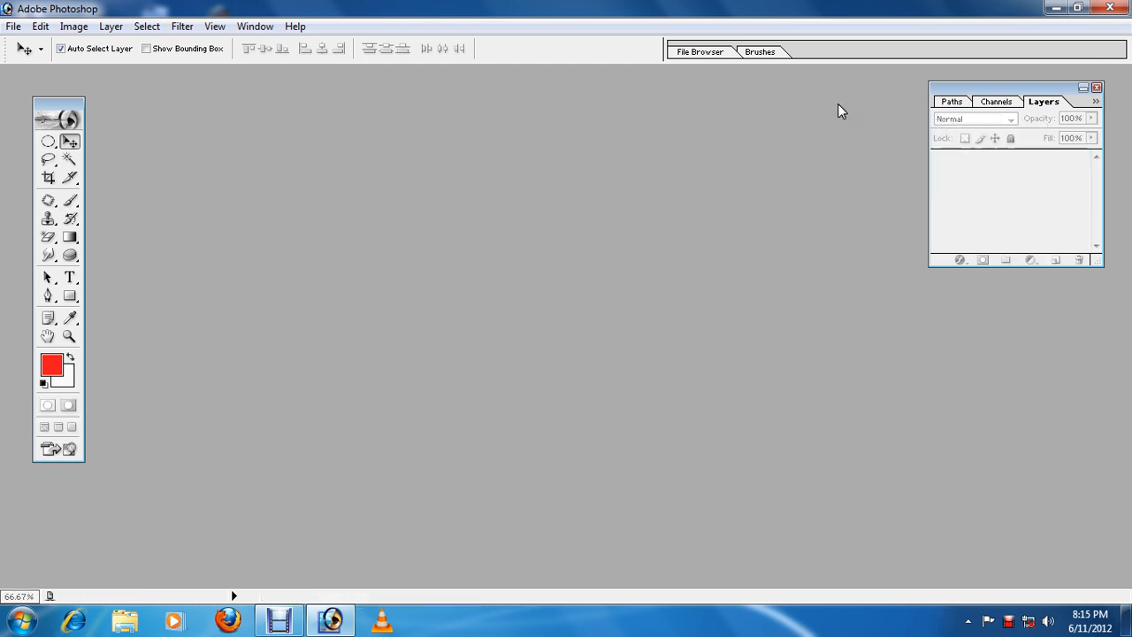
# - Try to open bhaji-3333 from the india folder with Open As, using the Photoshop (*.PSD;*.PDD) format
pyautogui.click(11, 27)
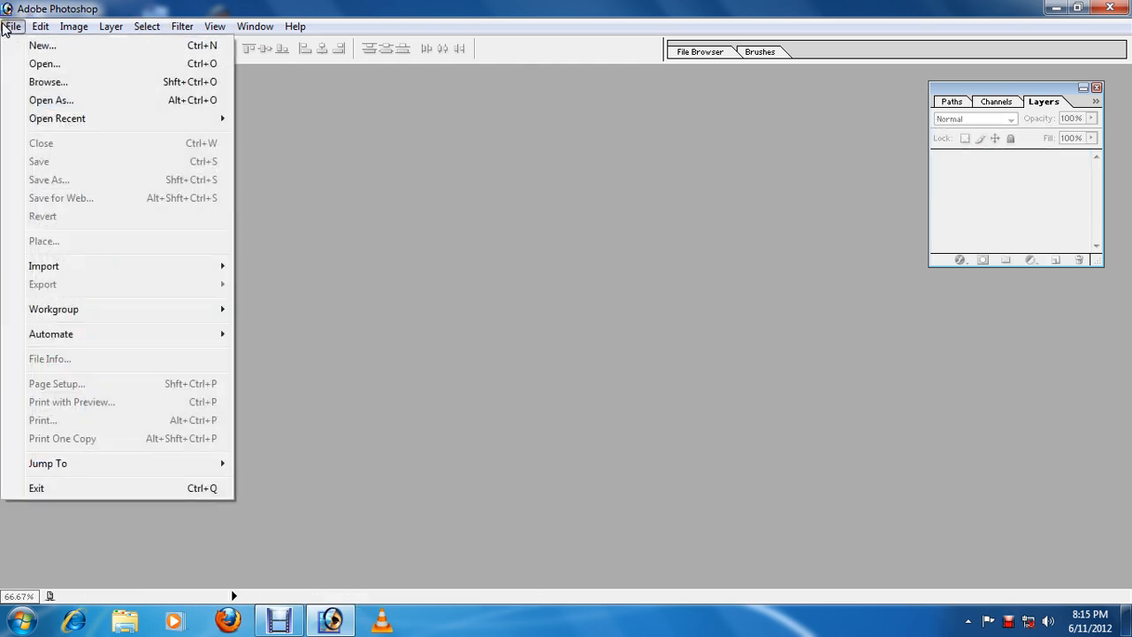
pyautogui.click(89, 102)
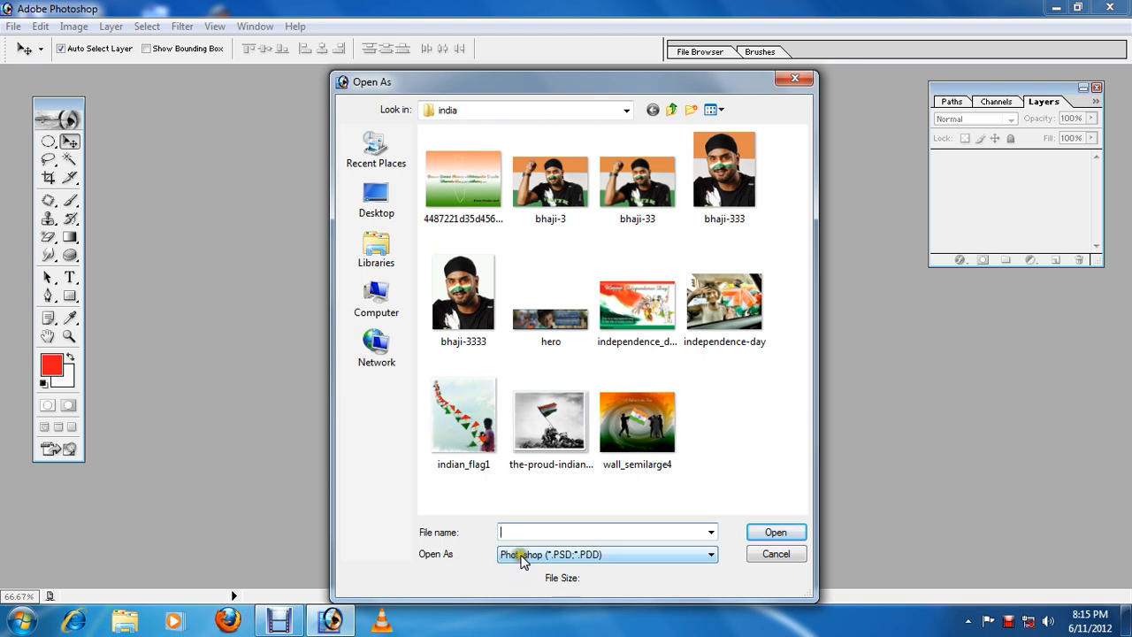
pyautogui.click(469, 320)
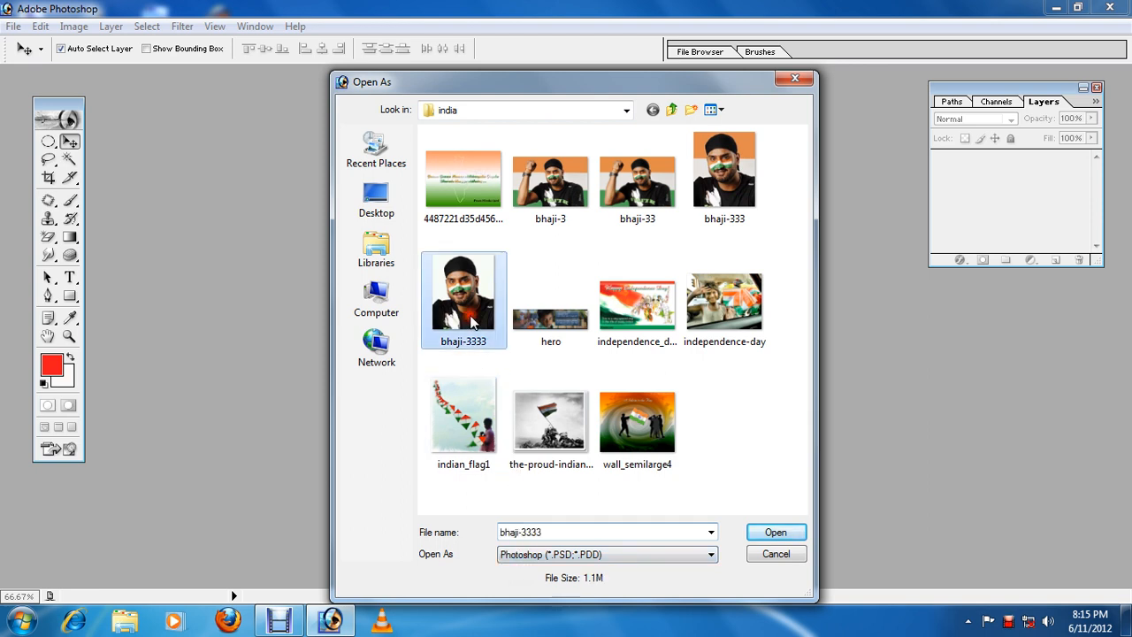
pyautogui.click(772, 533)
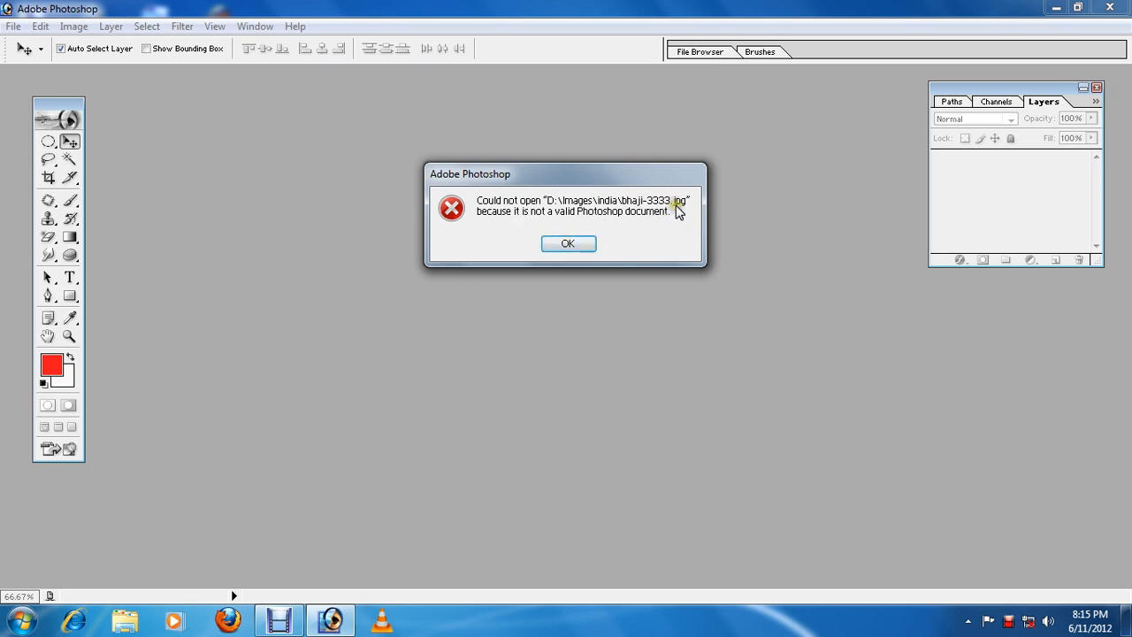
pyautogui.click(570, 243)
# - Open bhaji-3333 from the india folder with Open As, using the JPEG (*.JPG;*.JPEG;*.JPE) format
pyautogui.click(13, 26)
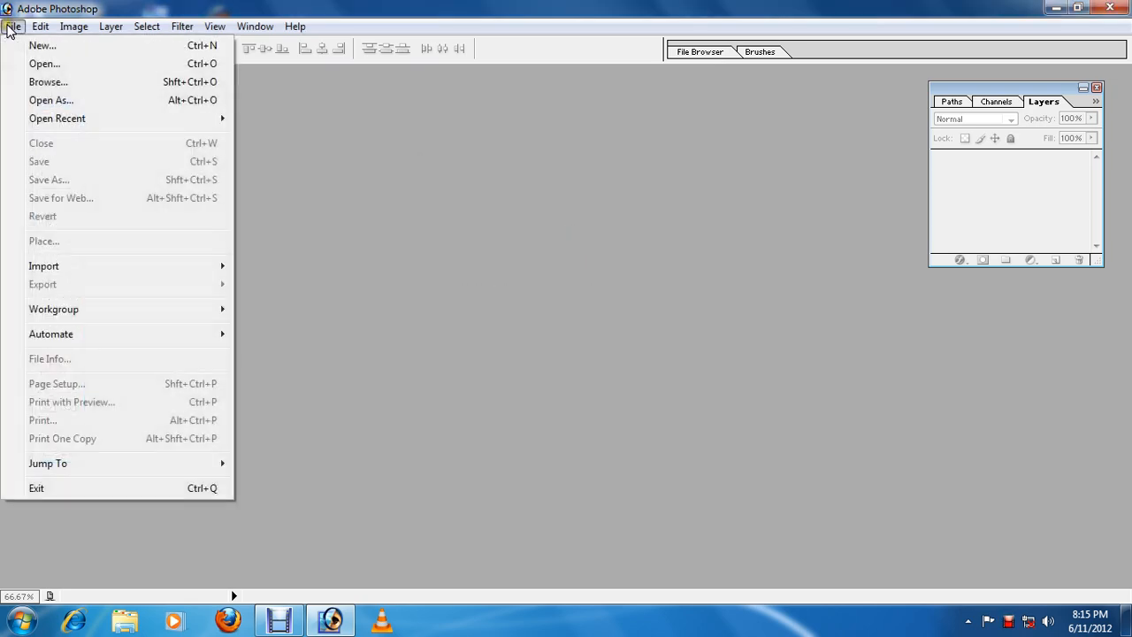
pyautogui.click(55, 100)
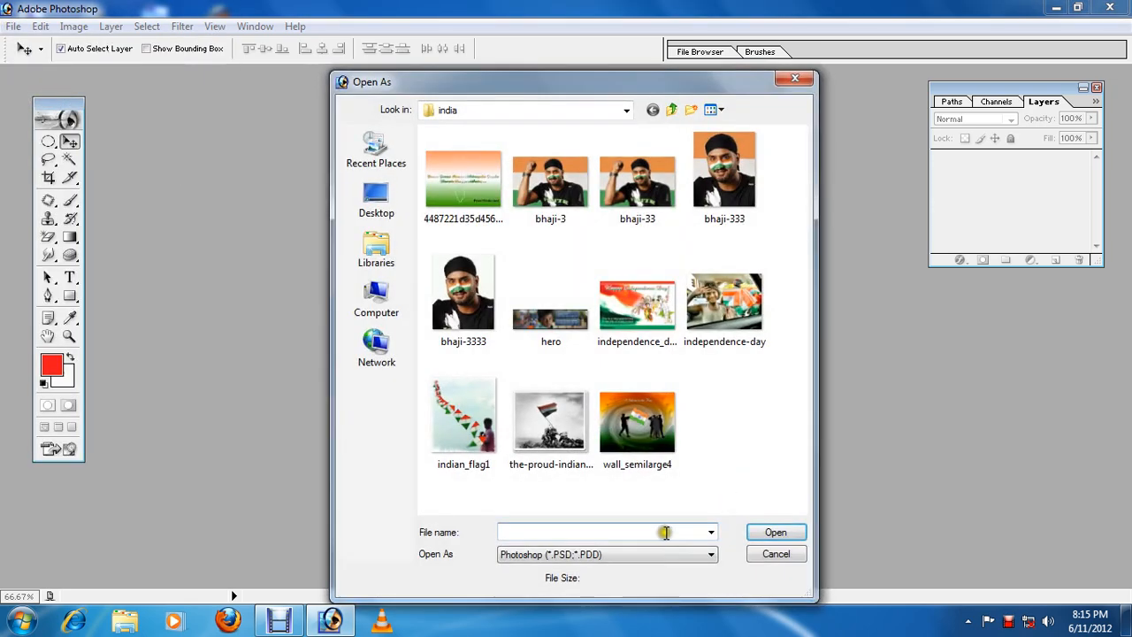
pyautogui.click(659, 553)
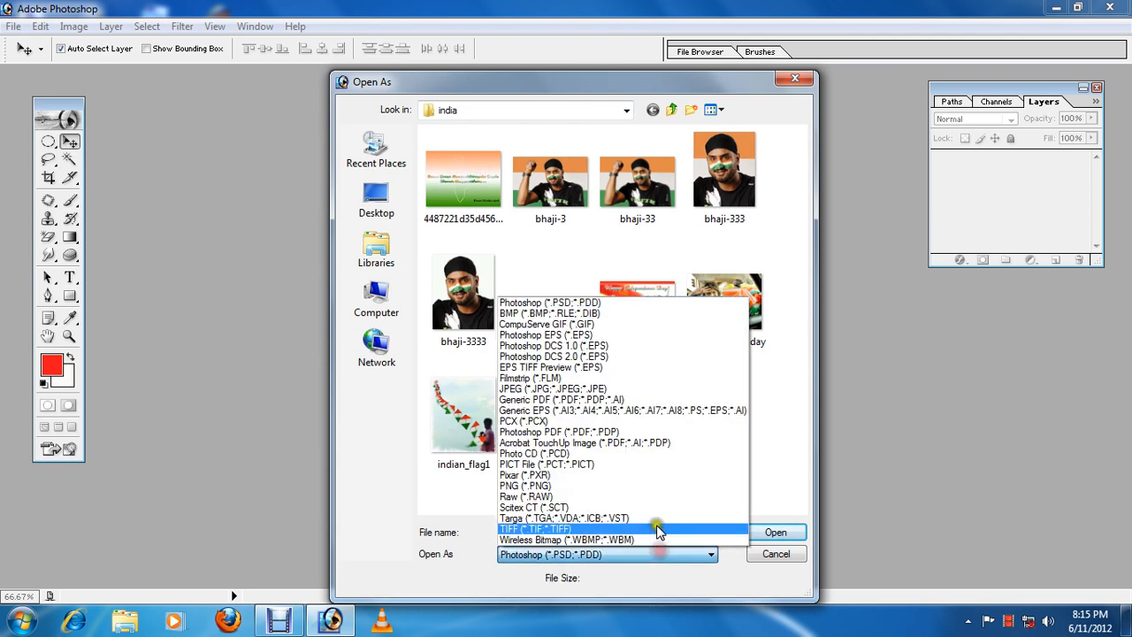
pyautogui.click(609, 389)
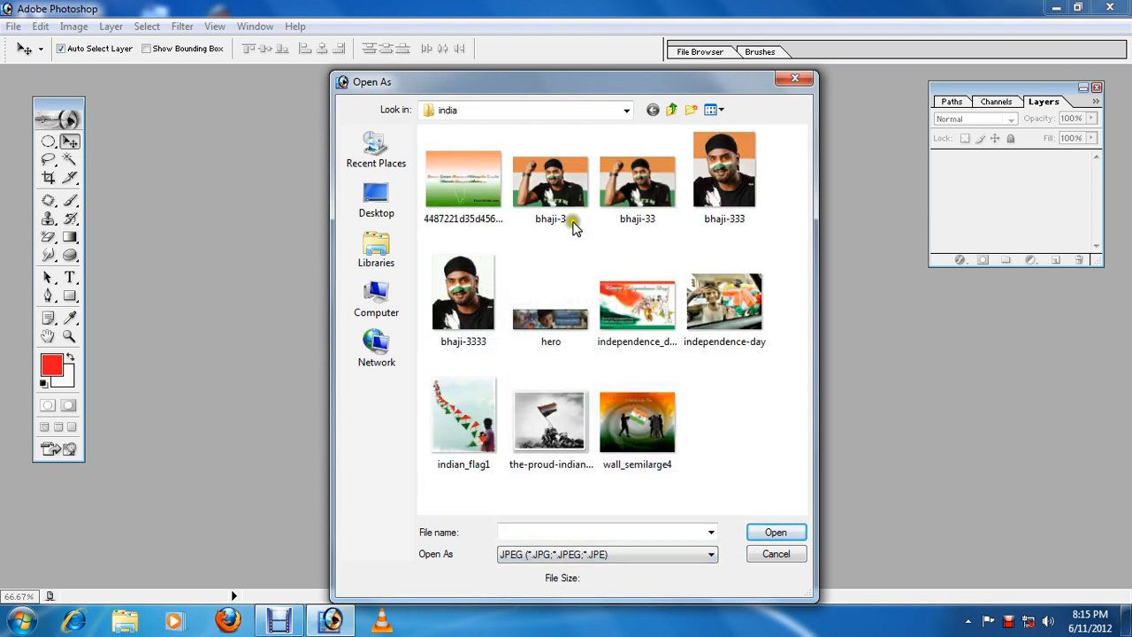
pyautogui.click(455, 288)
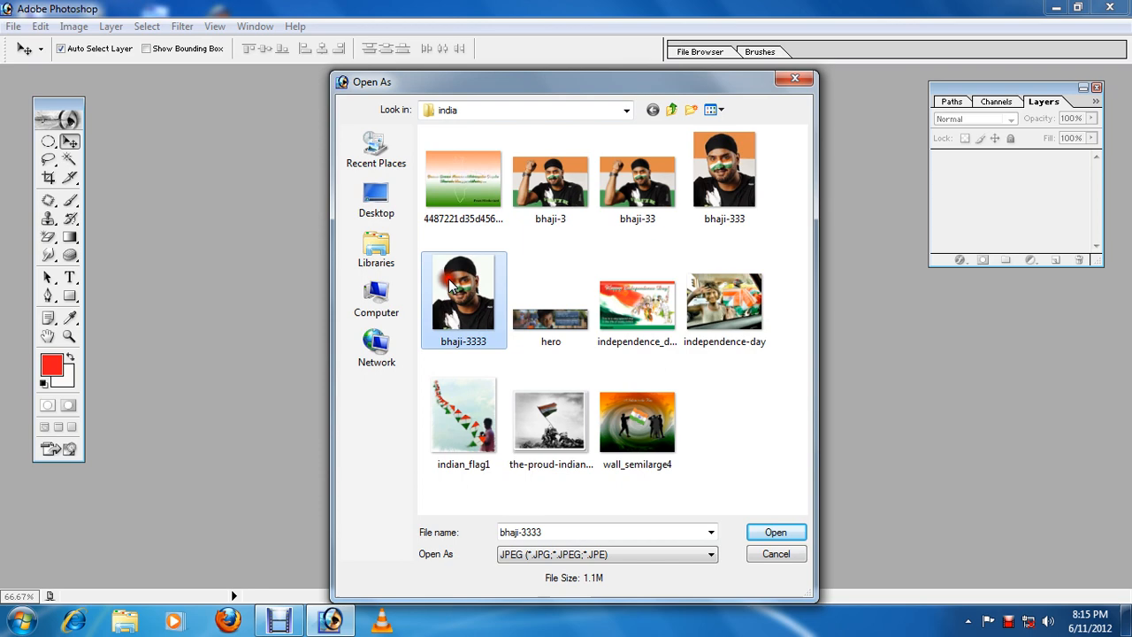
pyautogui.click(767, 531)
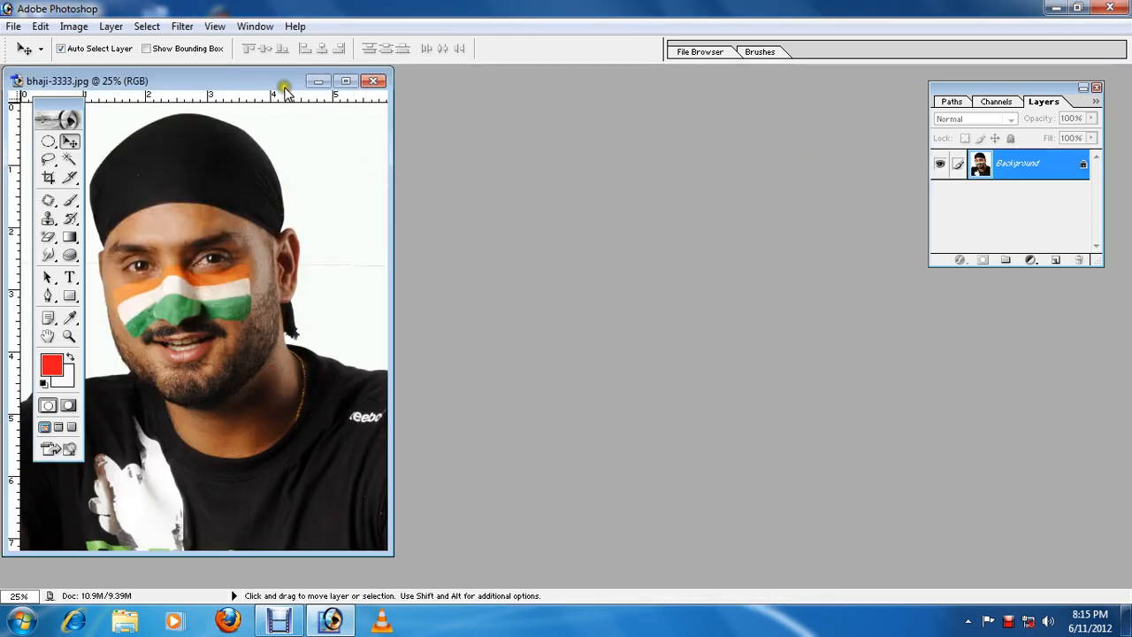
# - Move the bhaji-3333.jpg window toward the middle of the workspace and close the image
pyautogui.moveTo(226, 80); pyautogui.dragTo(606, 130)
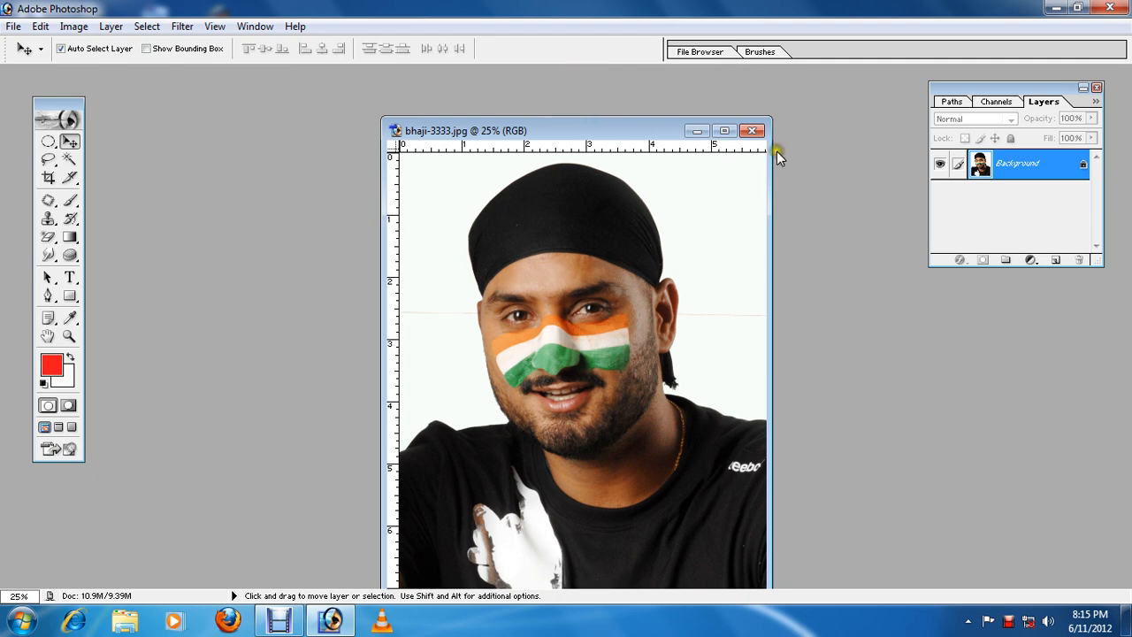
pyautogui.click(752, 131)
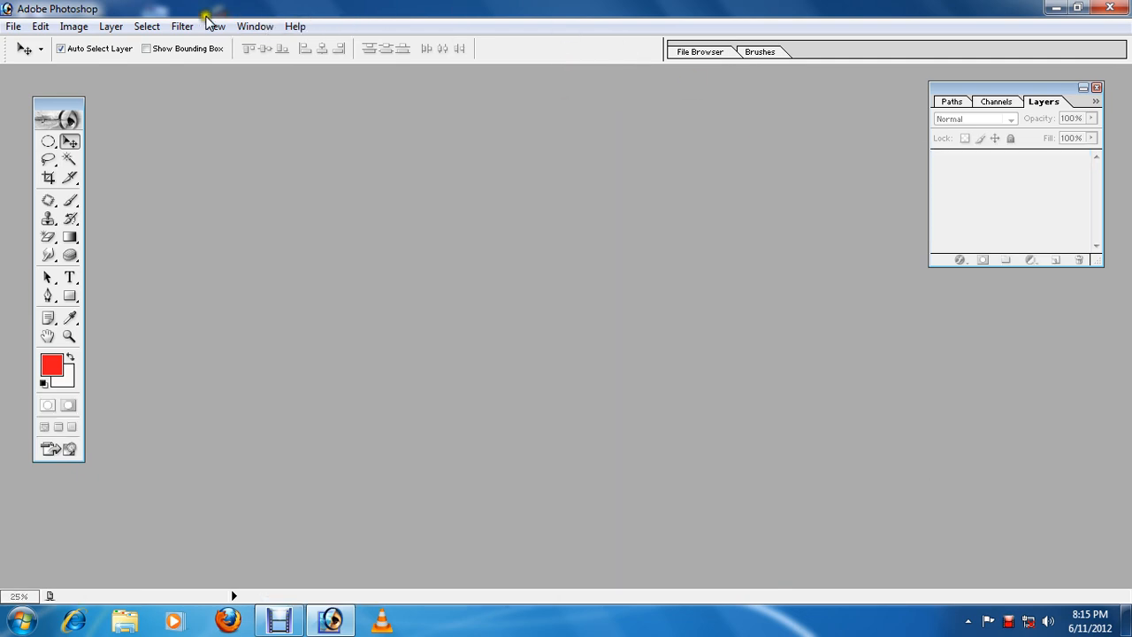
# - Open the seventh image in the recent files list, and close it after moving its window toward the middle
pyautogui.click(12, 25)
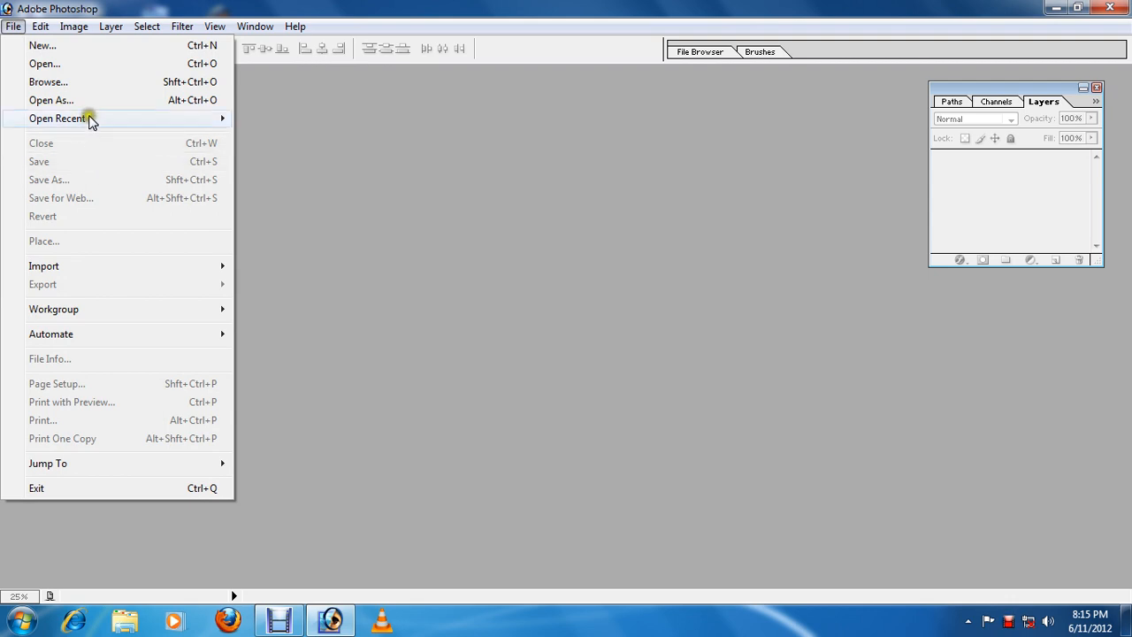
pyautogui.moveTo(90, 119)
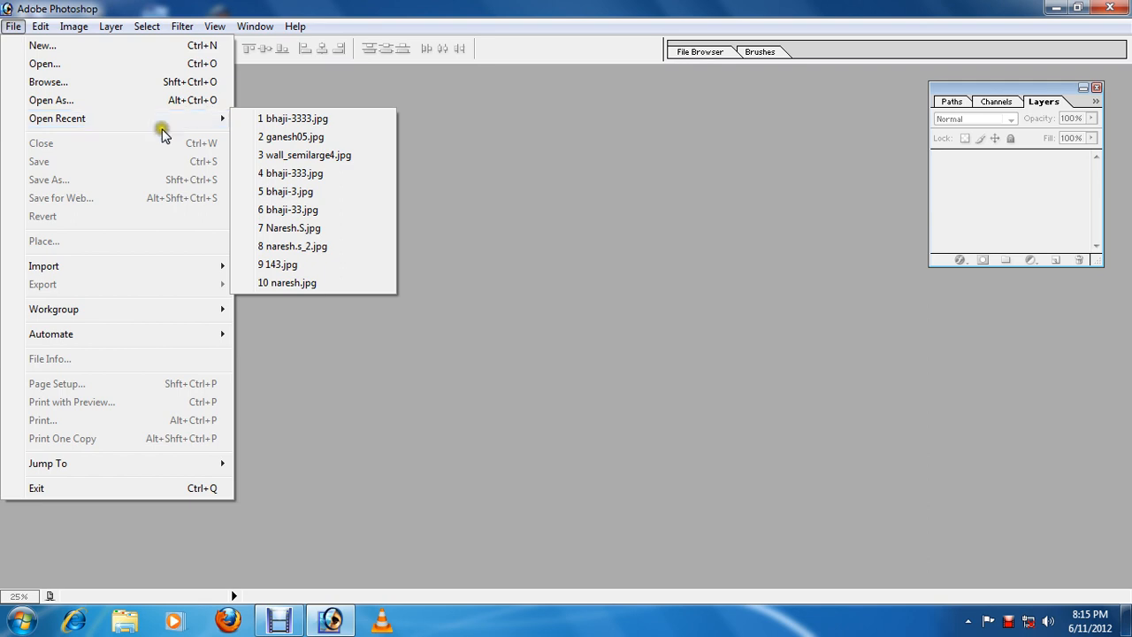
pyautogui.click(332, 230)
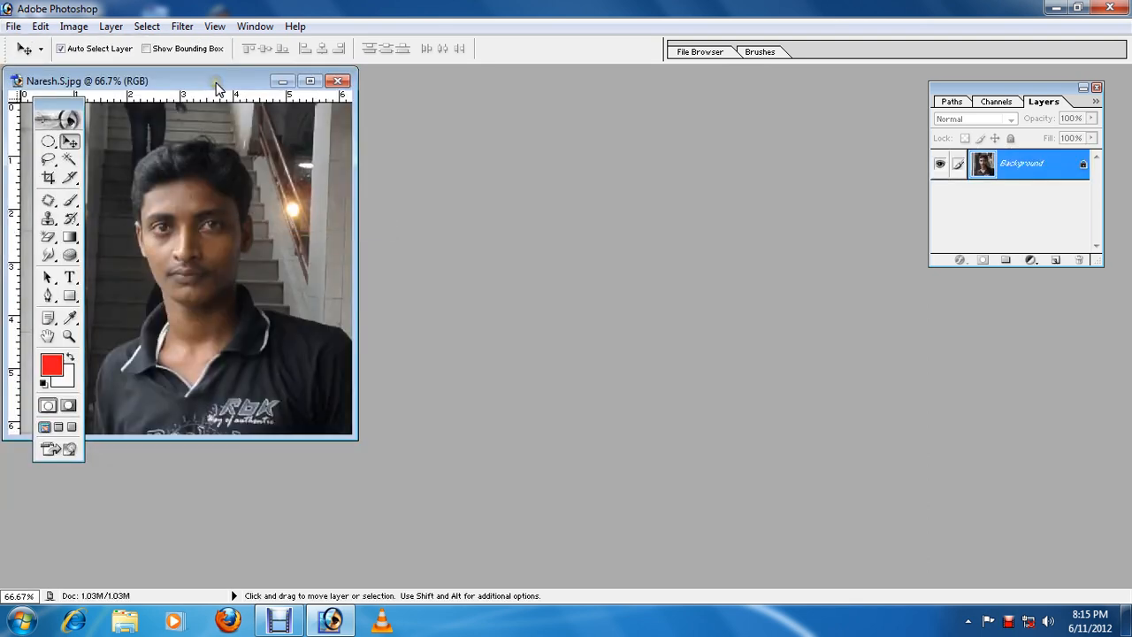
pyautogui.moveTo(217, 87); pyautogui.dragTo(507, 168)
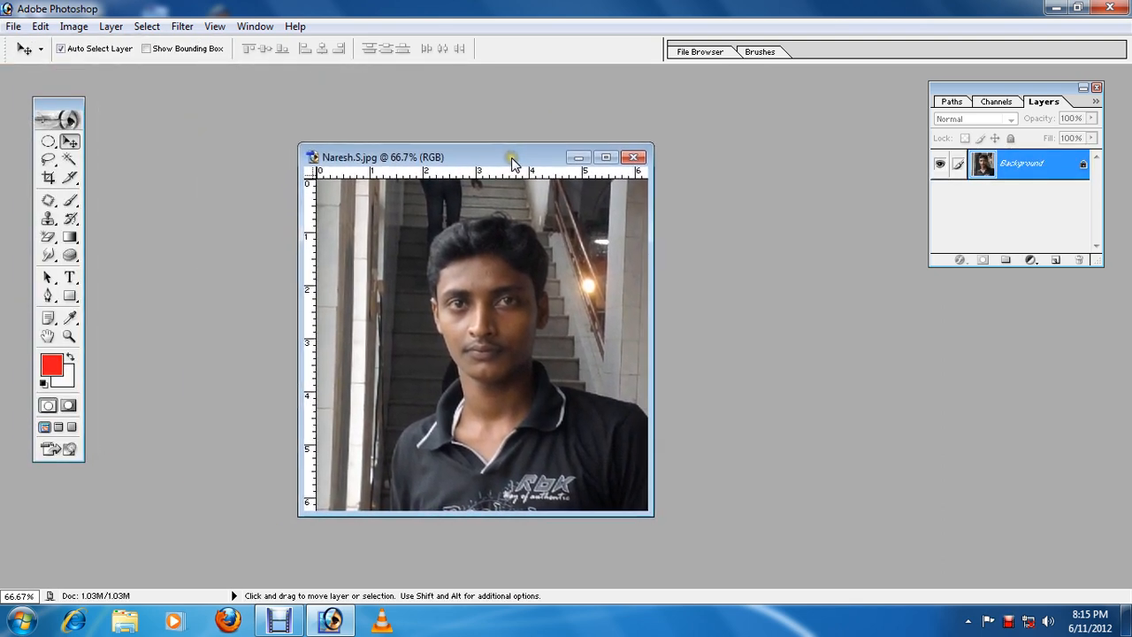
pyautogui.click(628, 161)
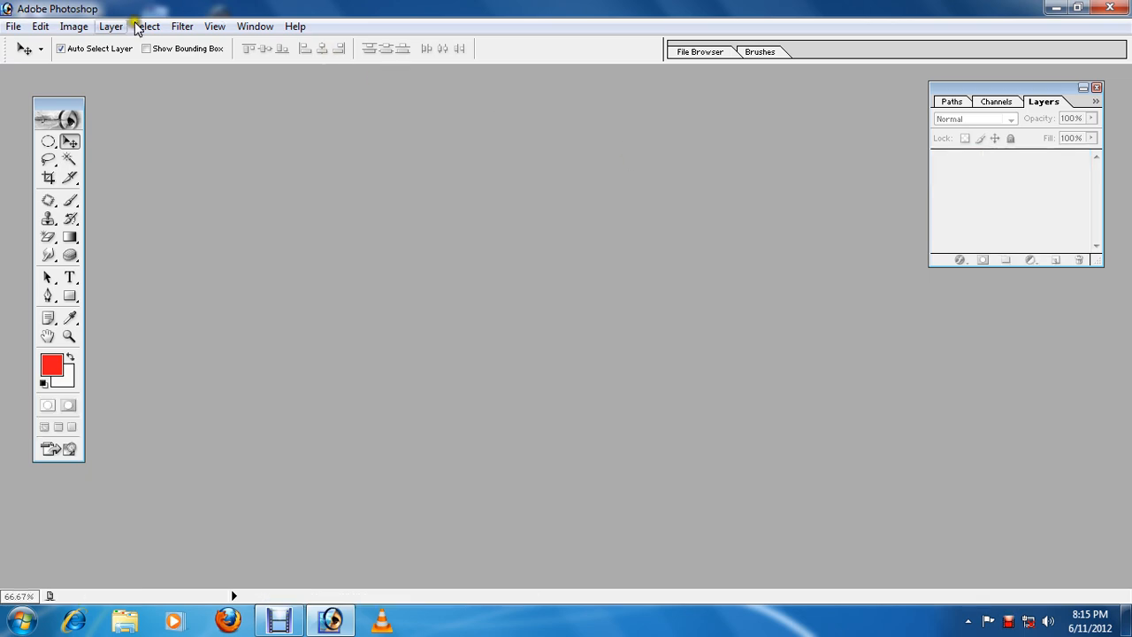
# - Open 143.jpg from the recent files and close it again
pyautogui.click(13, 26)
pyautogui.moveTo(192, 117)
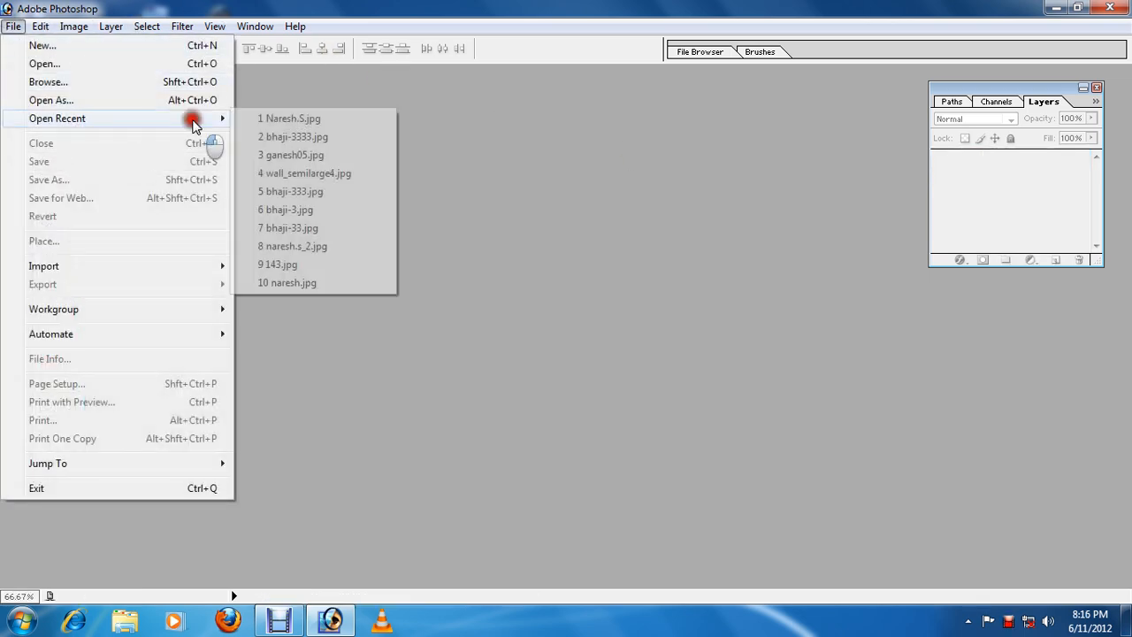
pyautogui.click(302, 266)
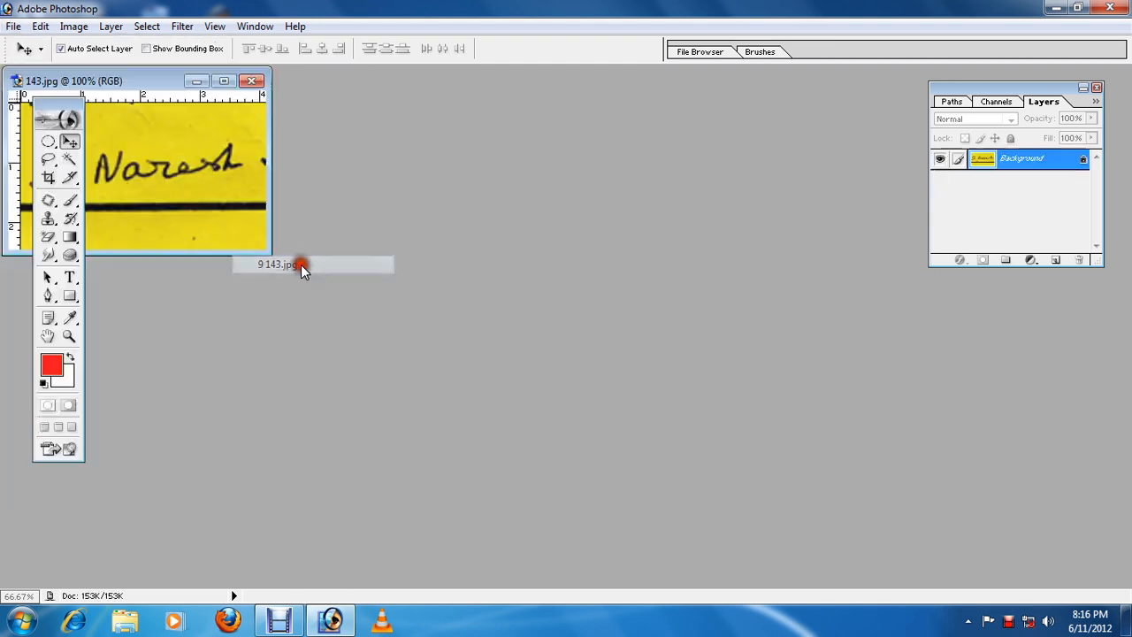
pyautogui.click(255, 82)
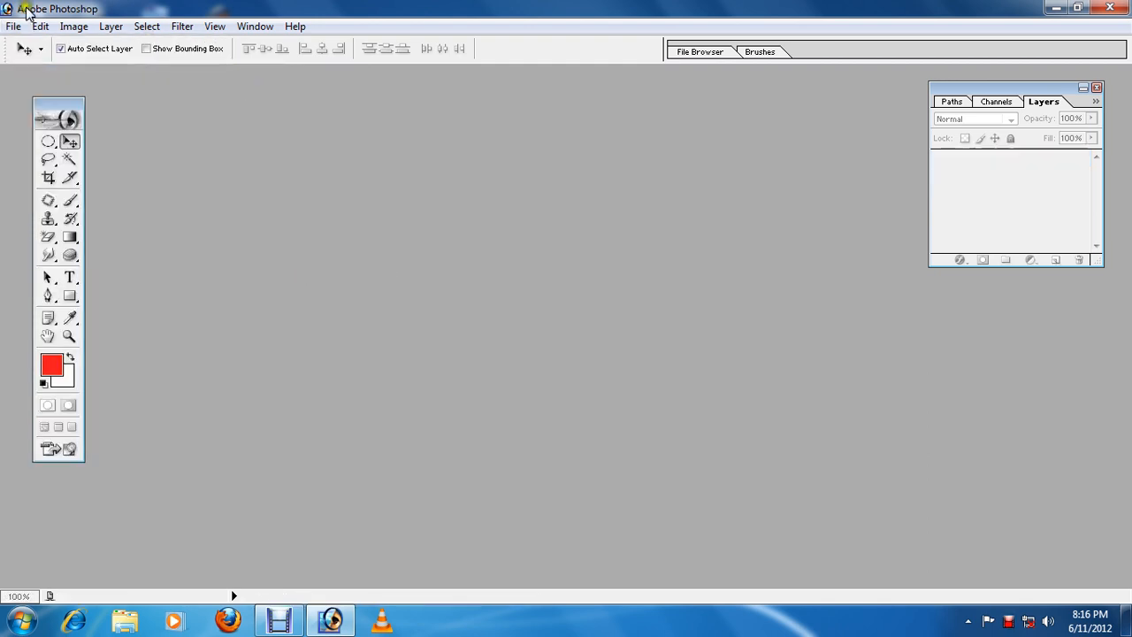
# - Open wall_semilarge4.jpg from the recent files, and close it after moving its window toward the middle
pyautogui.click(13, 27)
pyautogui.click(122, 127)
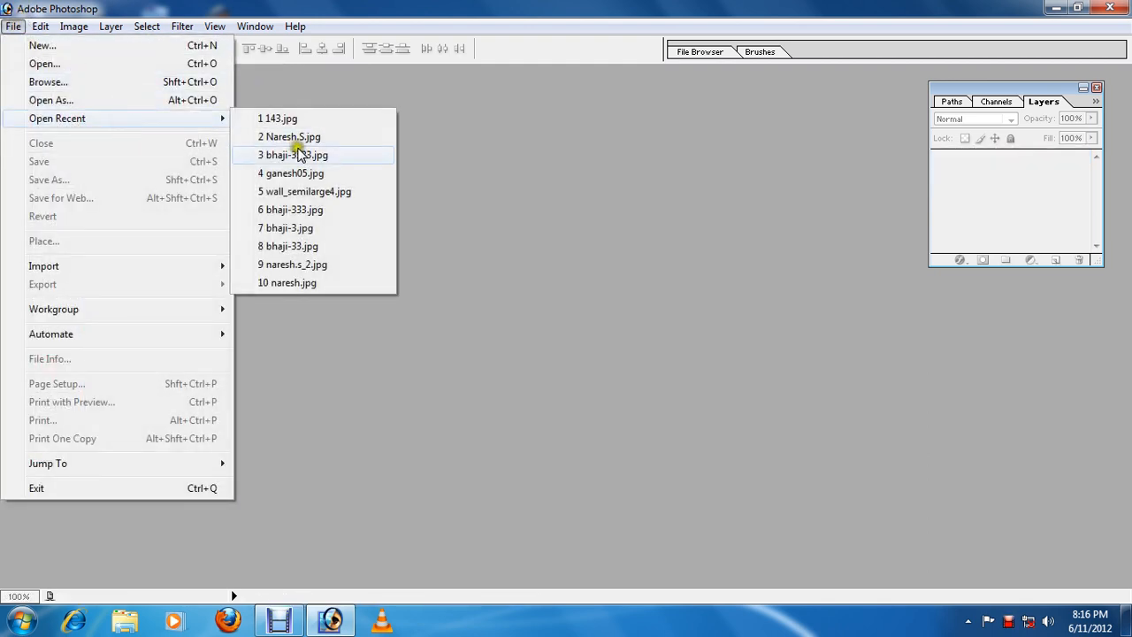
pyautogui.click(329, 194)
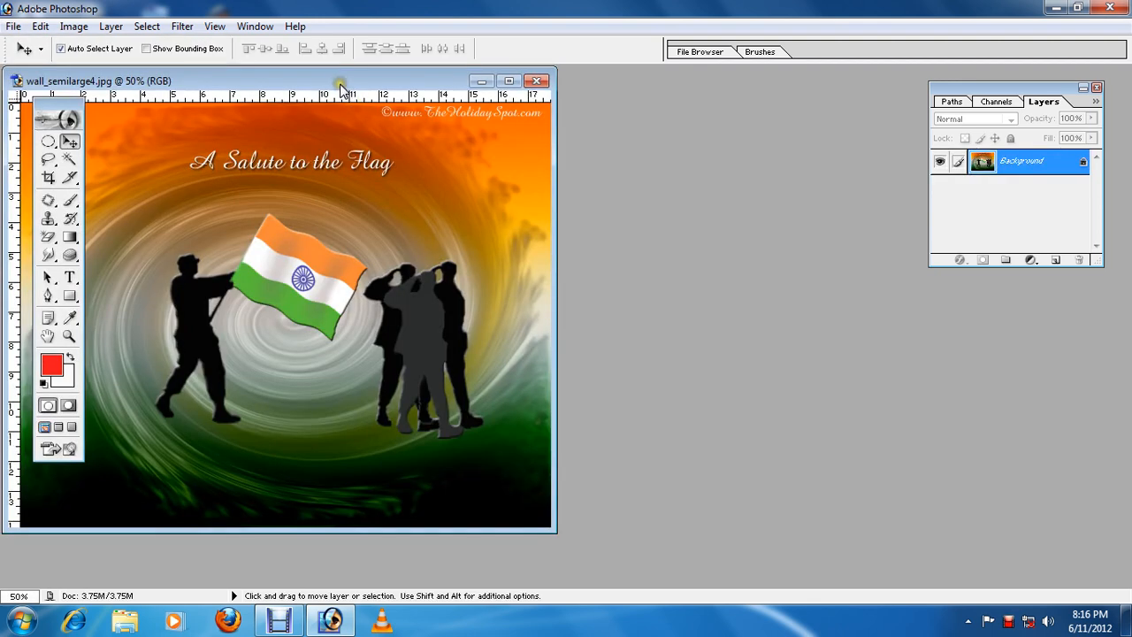
pyautogui.moveTo(340, 88); pyautogui.dragTo(548, 106)
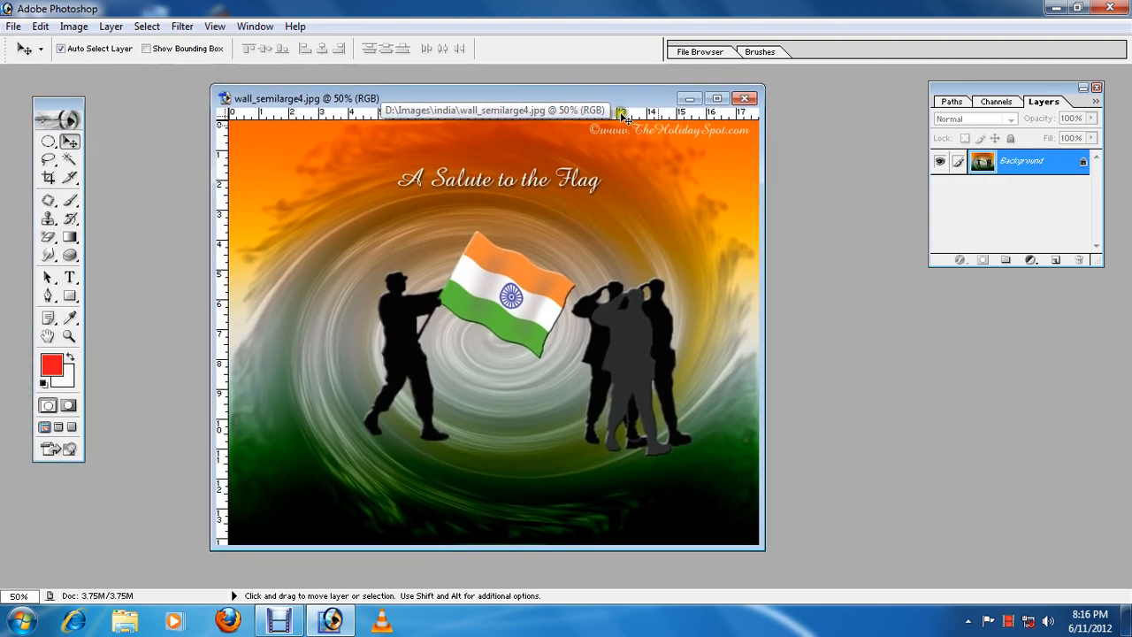
pyautogui.click(745, 99)
# - Open the Independence Day greeting image from the india folder and move its window toward the middle of the workspace
pyautogui.click(13, 26)
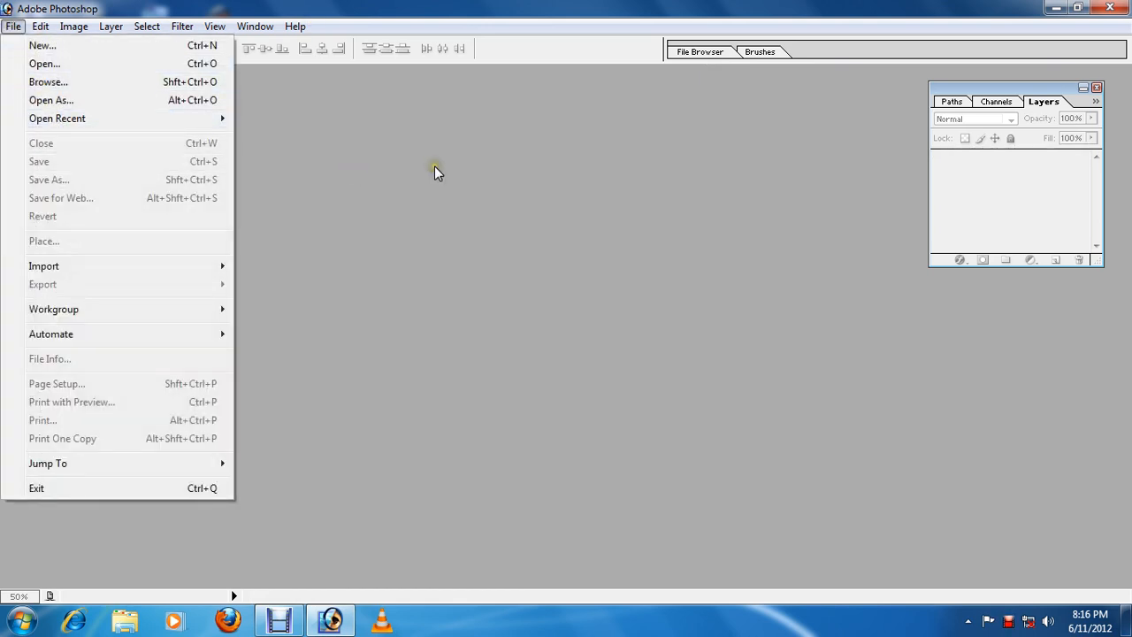
pyautogui.hotkey('ctrl', 'o')
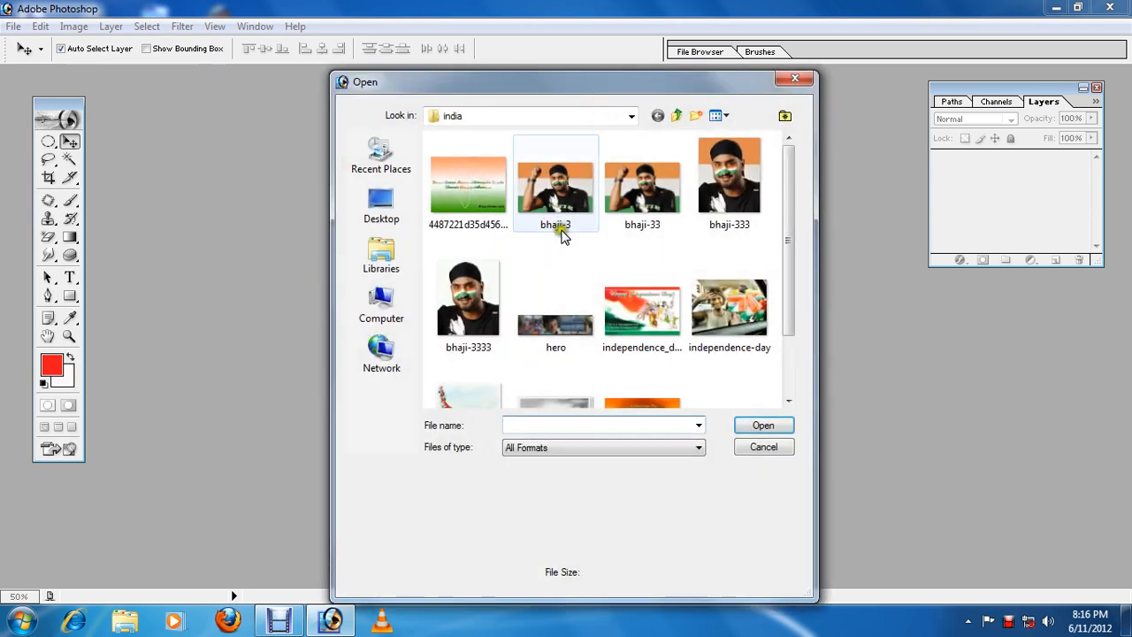
pyautogui.doubleClick(639, 305)
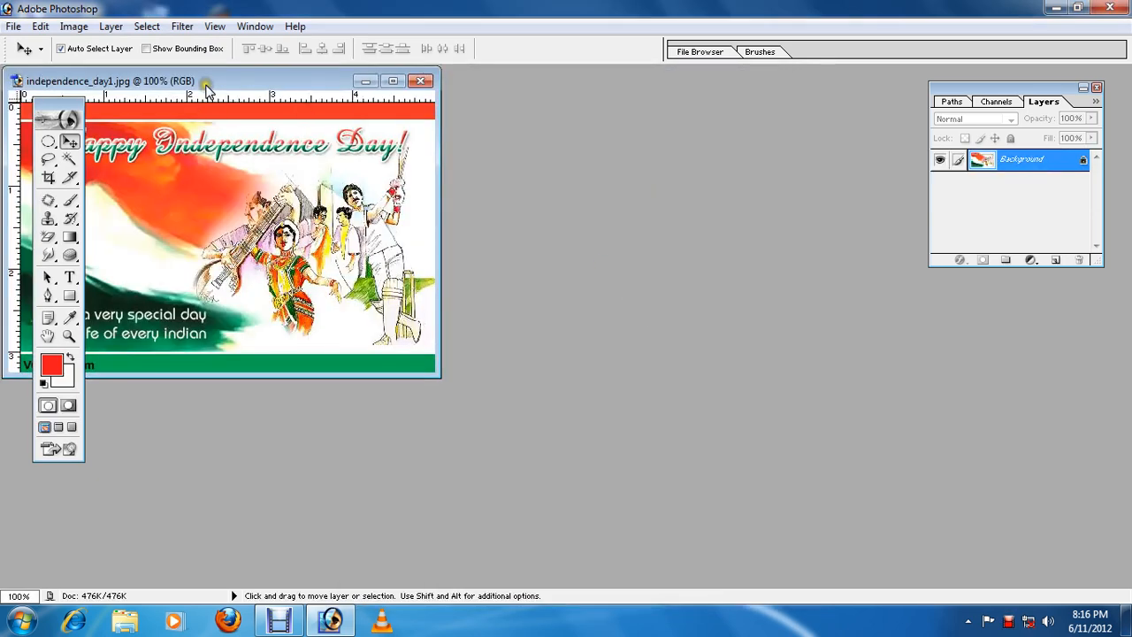
pyautogui.moveTo(205, 85); pyautogui.dragTo(628, 129)
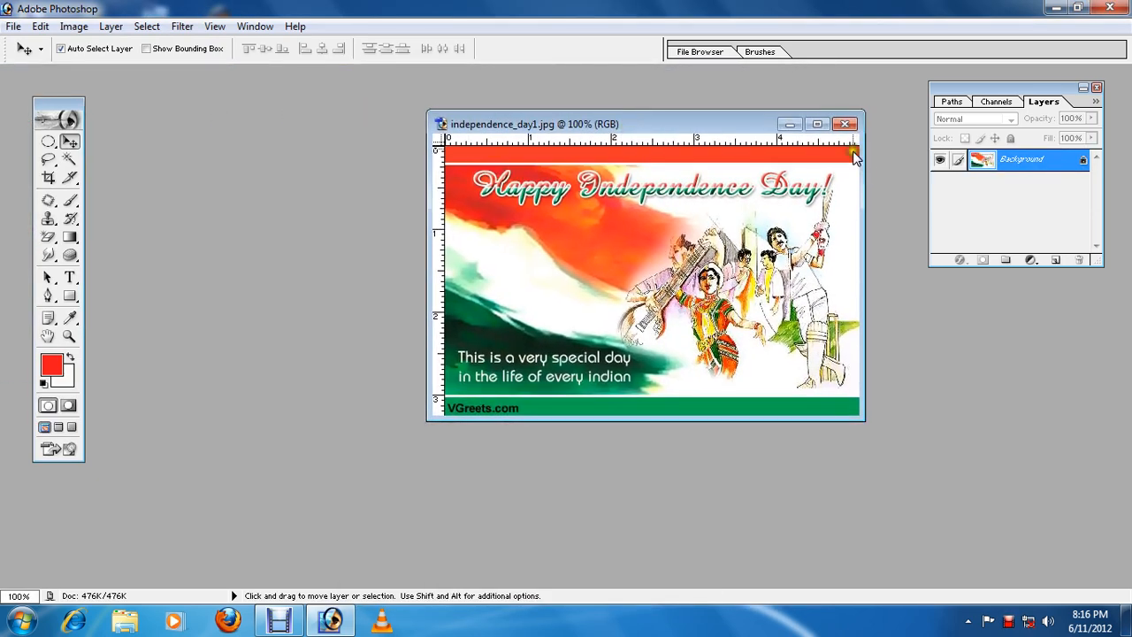
# - Close the independence_day1.jpg image with the Close command
pyautogui.click(12, 27)
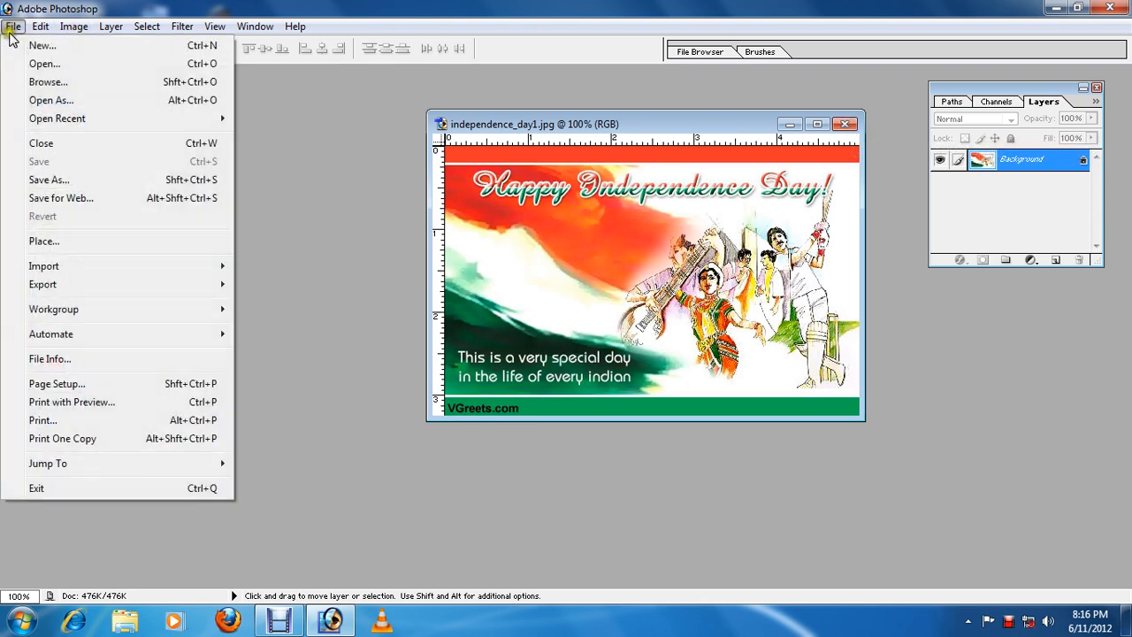
pyautogui.click(69, 146)
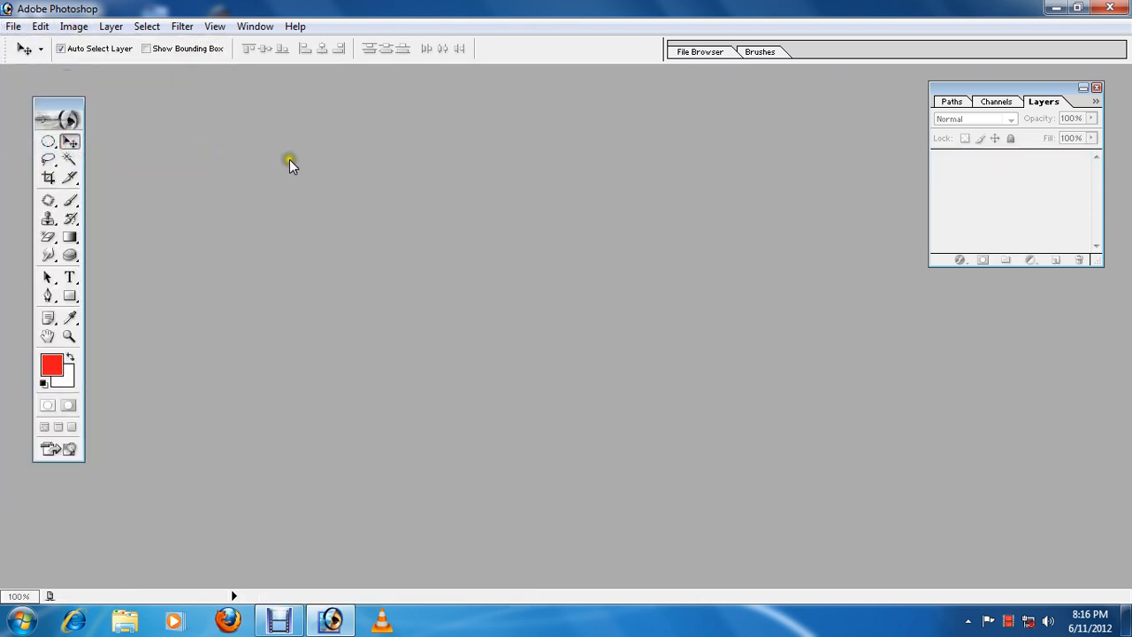
pyautogui.doubleClick(289, 160)
pyautogui.click(783, 84)
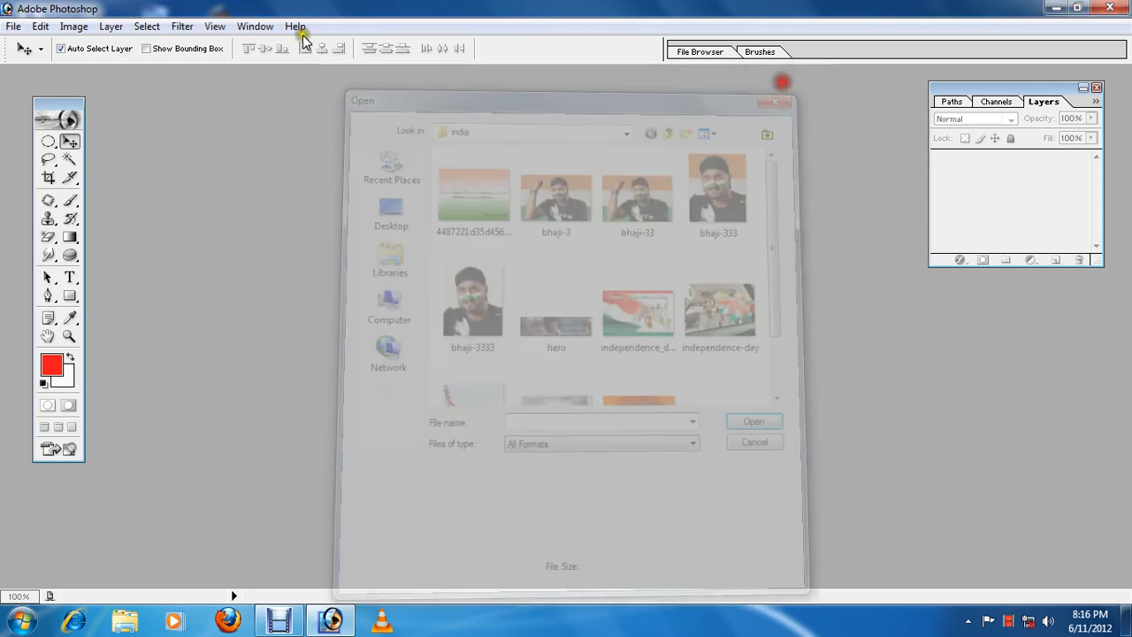
pyautogui.click(13, 26)
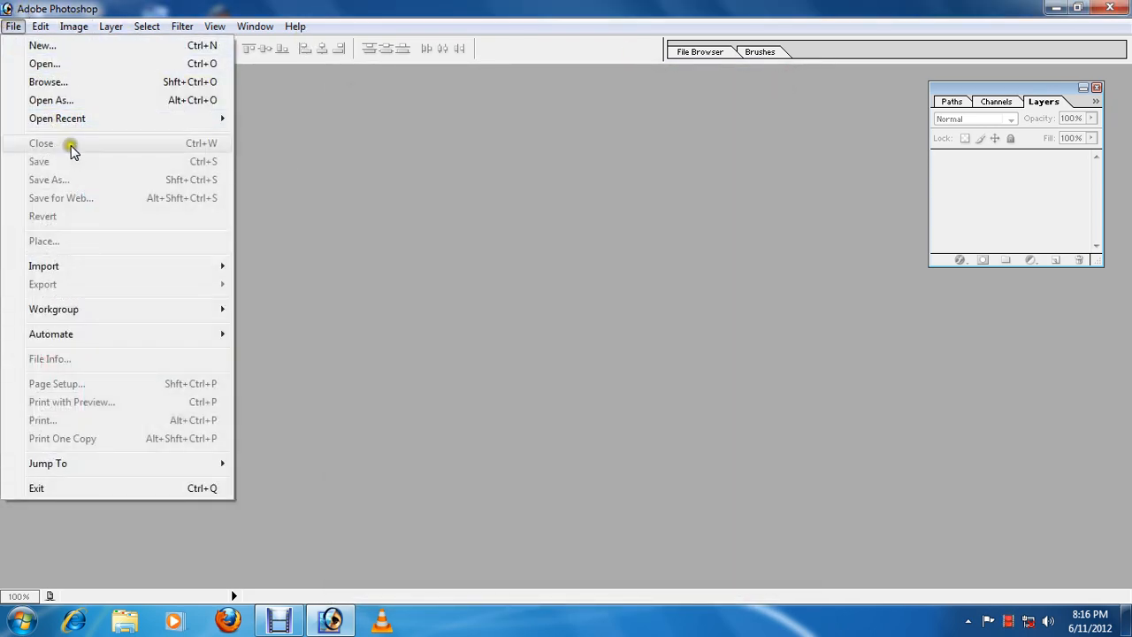
# - Copy the bhaji-33 image from the india folder and paste it onto the Desktop within the Open dialog
pyautogui.click(404, 211)
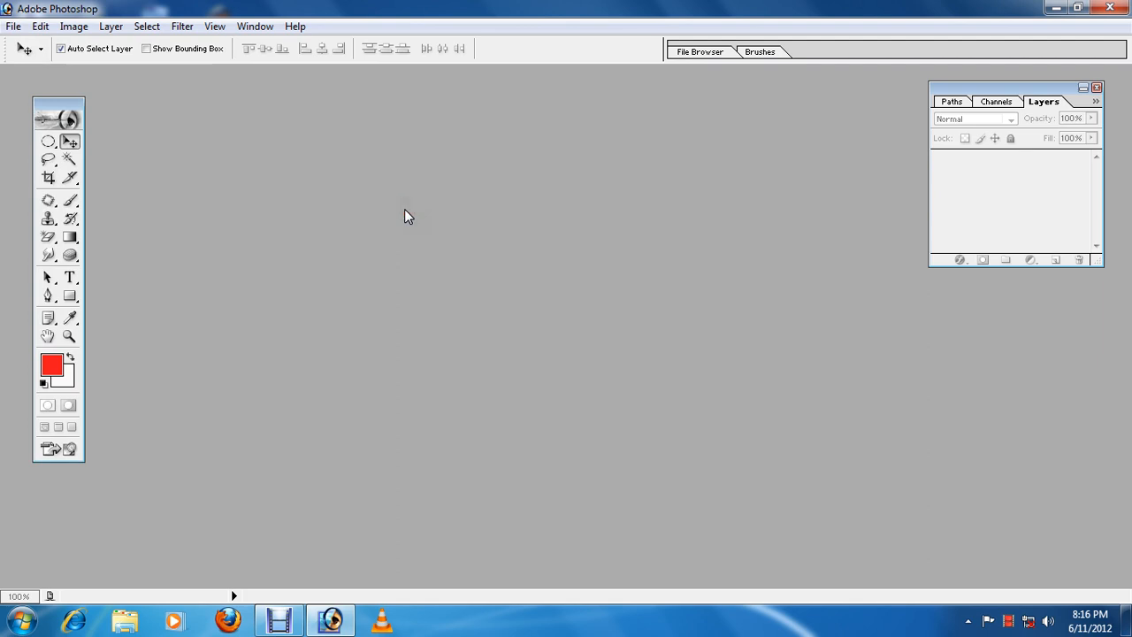
pyautogui.doubleClick(404, 211)
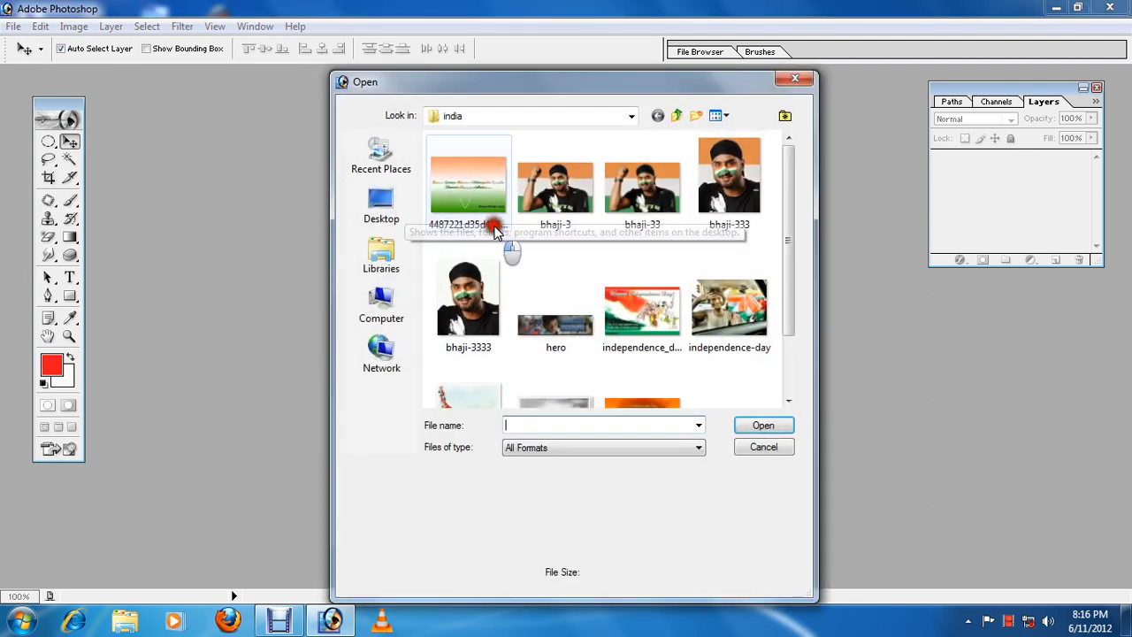
pyautogui.click(493, 227)
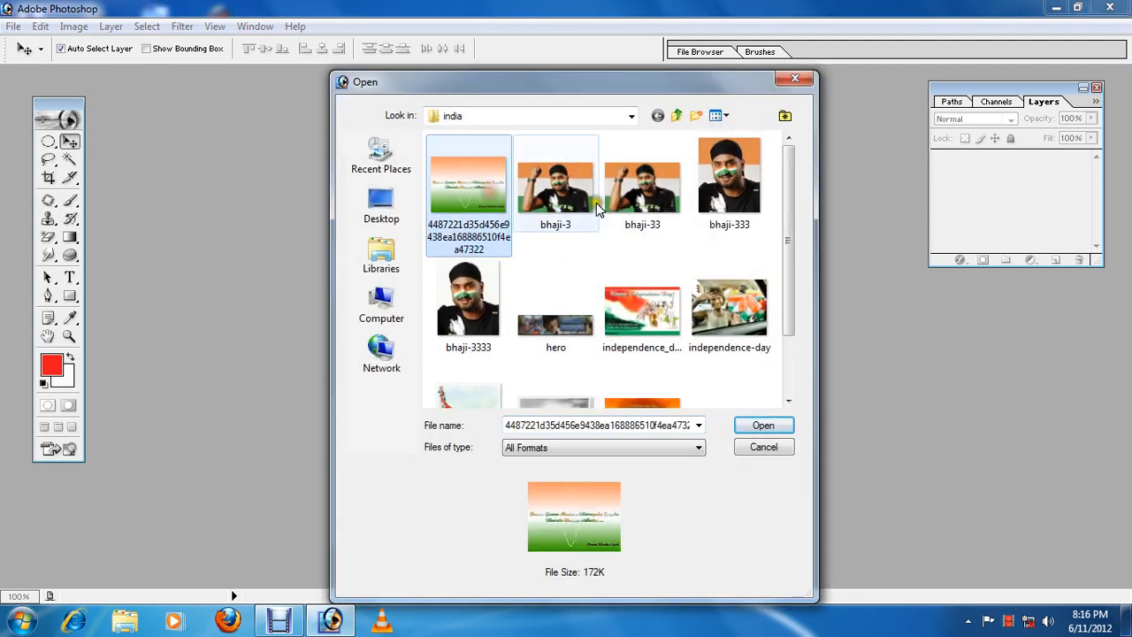
pyautogui.scroll(-1, 627, 204)
pyautogui.scroll(1, 628, 204)
pyautogui.click(638, 188)
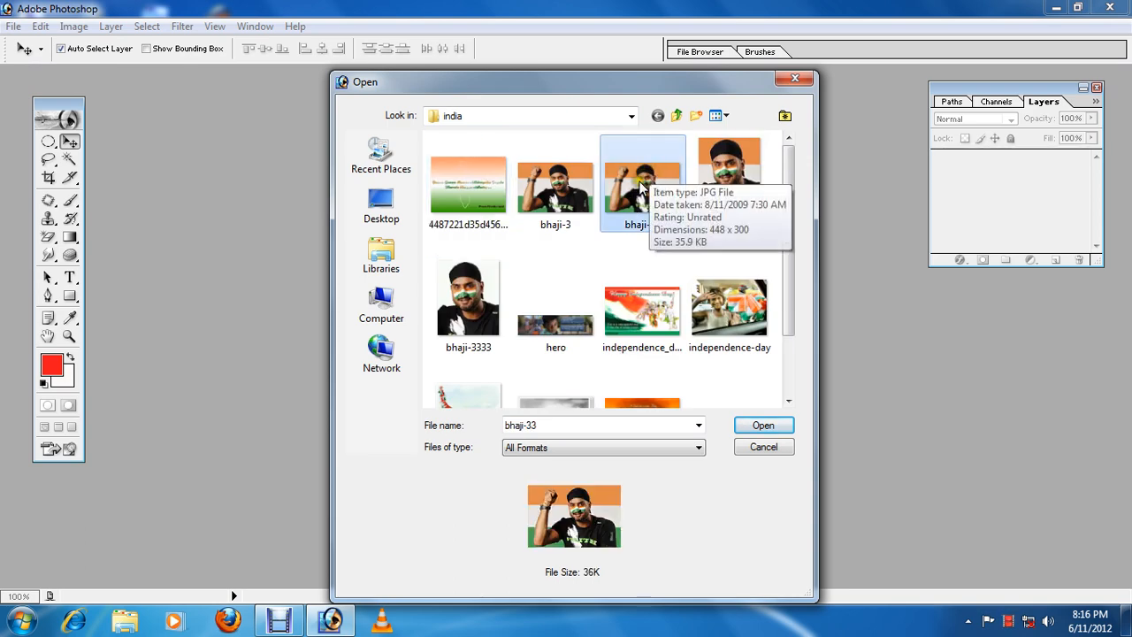
pyautogui.rightClick(633, 179)
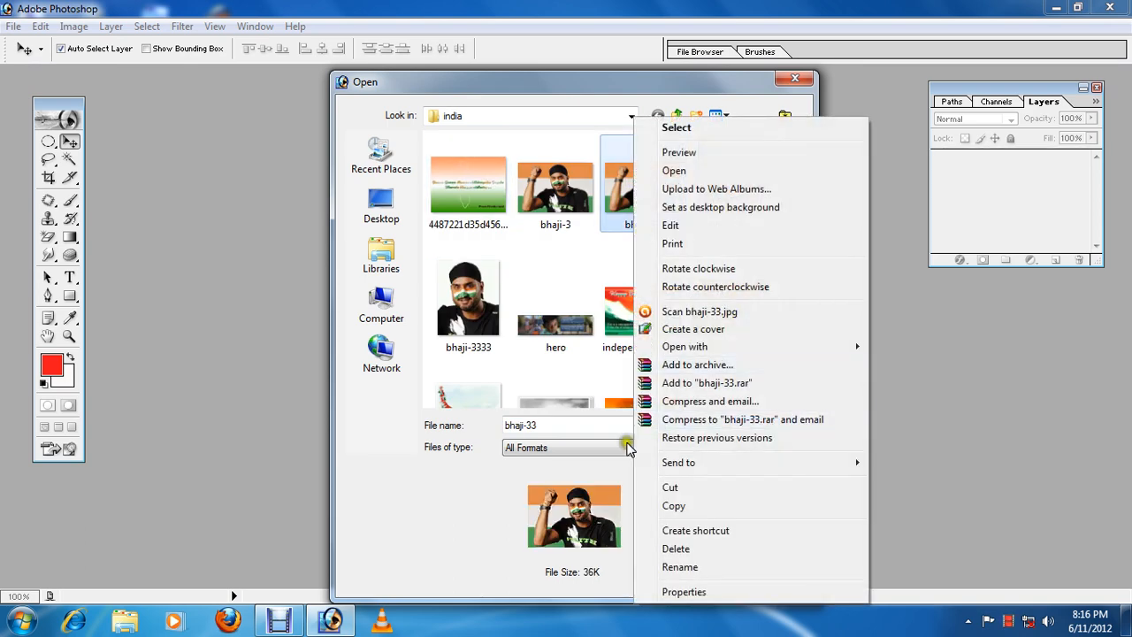
pyautogui.click(676, 507)
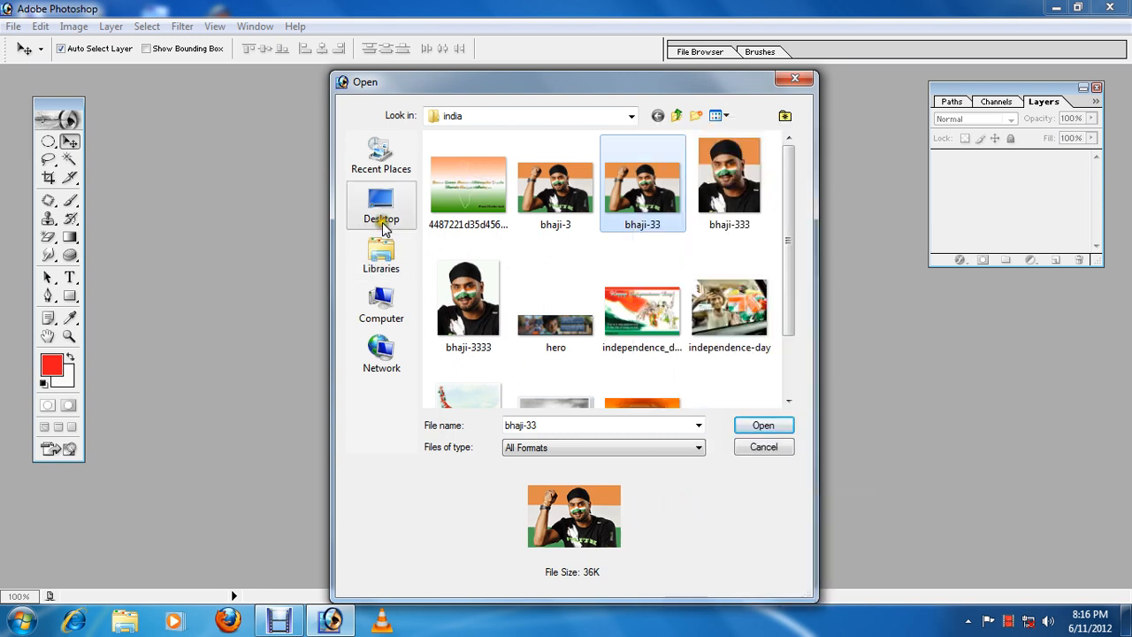
pyautogui.click(381, 206)
pyautogui.rightClick(539, 270)
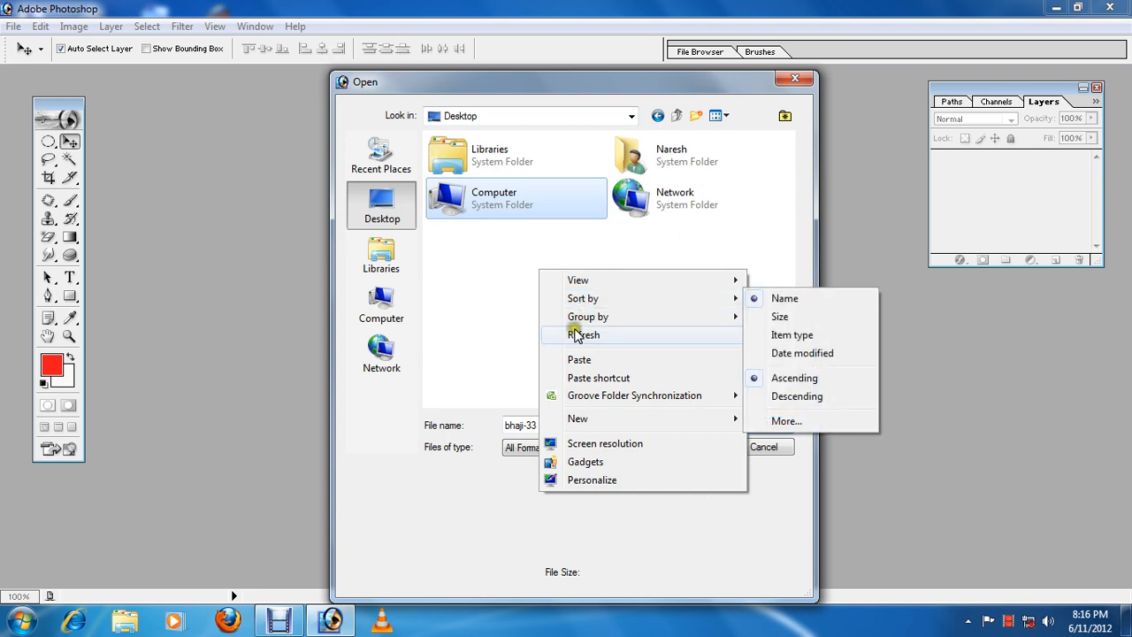
pyautogui.click(576, 360)
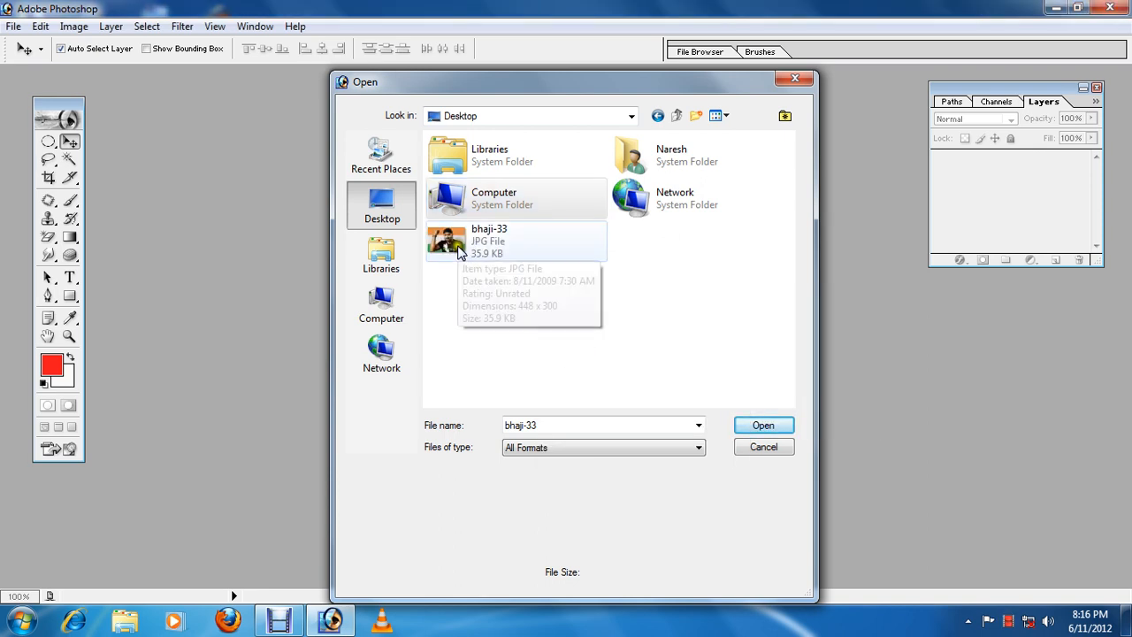
# - Open the bhaji-33 copy from the Desktop and move its window toward the middle of the workspace
pyautogui.click(496, 246)
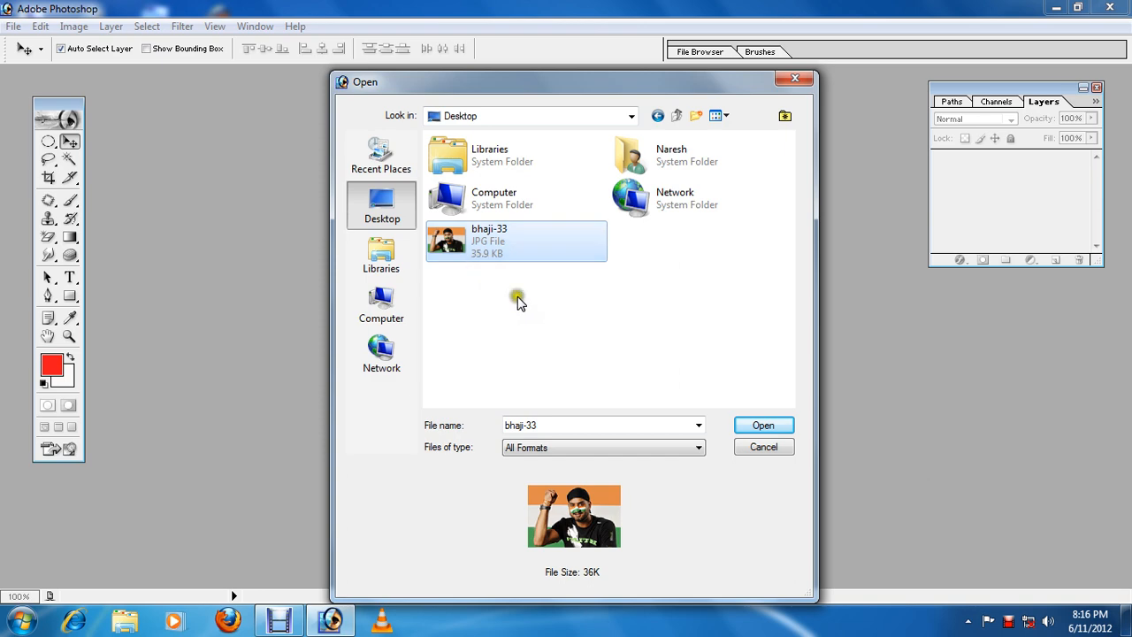
pyautogui.click(746, 423)
pyautogui.moveTo(231, 87); pyautogui.dragTo(436, 117)
# - Paint a looping red Brush stroke over the man and save the image as a JPEG at quality 12, Baseline ("Standard")
pyautogui.click(69, 200)
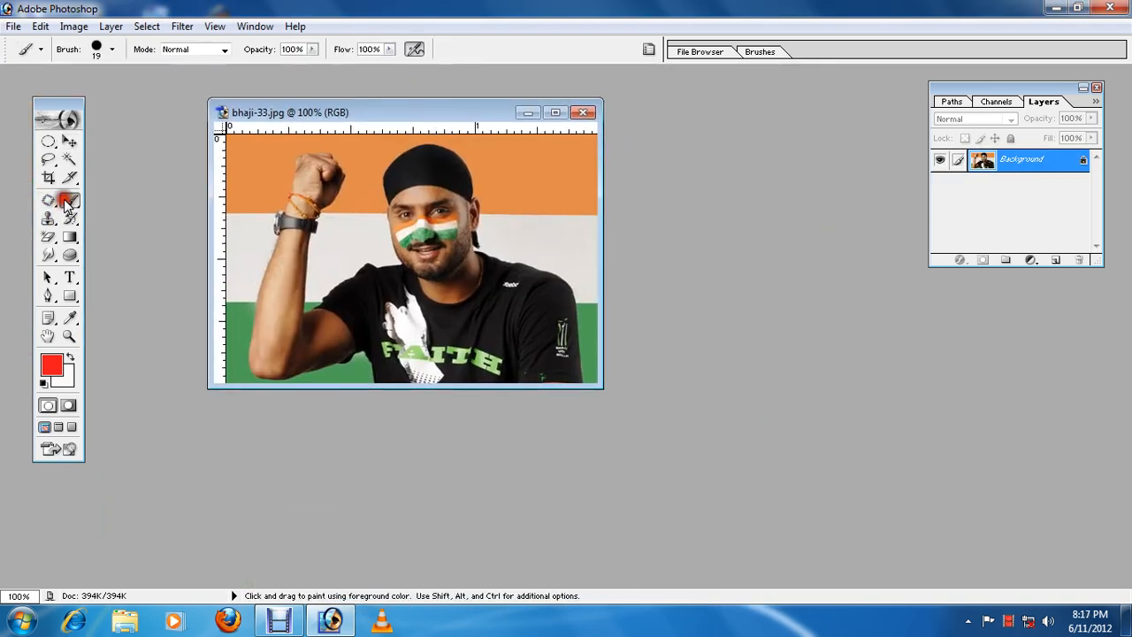
pyautogui.moveTo(300, 177)
pyautogui.mouseDown()
pyautogui.moveTo(363, 197)
pyautogui.moveTo(415, 254)
pyautogui.moveTo(564, 209)
pyautogui.moveTo(394, 118)
pyautogui.moveTo(345, 159)
pyautogui.moveTo(343, 324)
pyautogui.mouseUp()
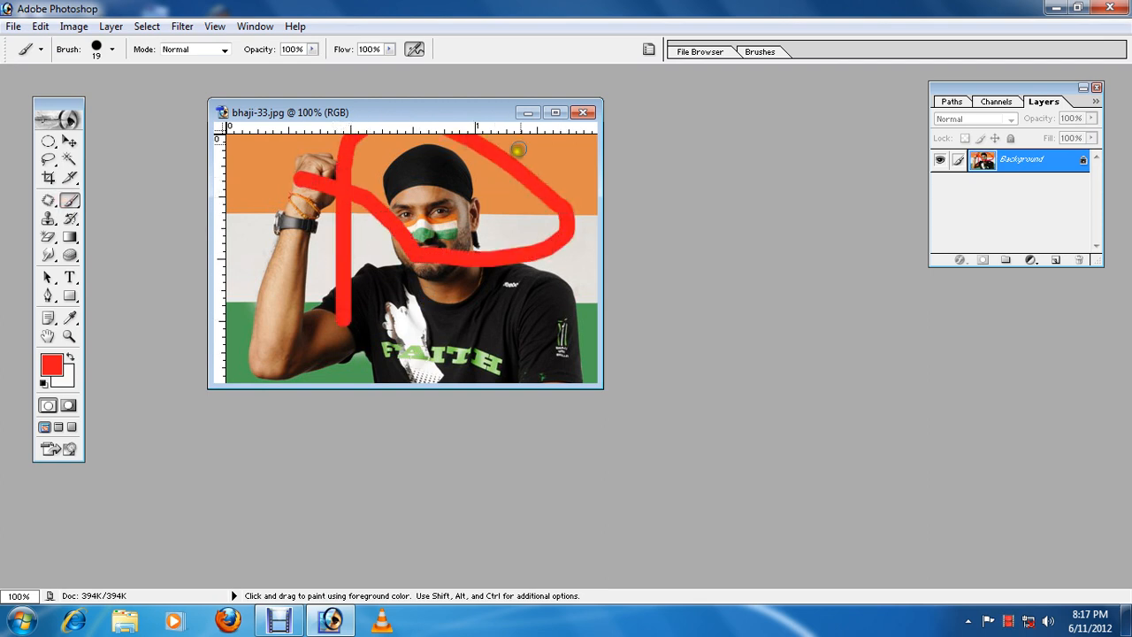
pyautogui.click(12, 27)
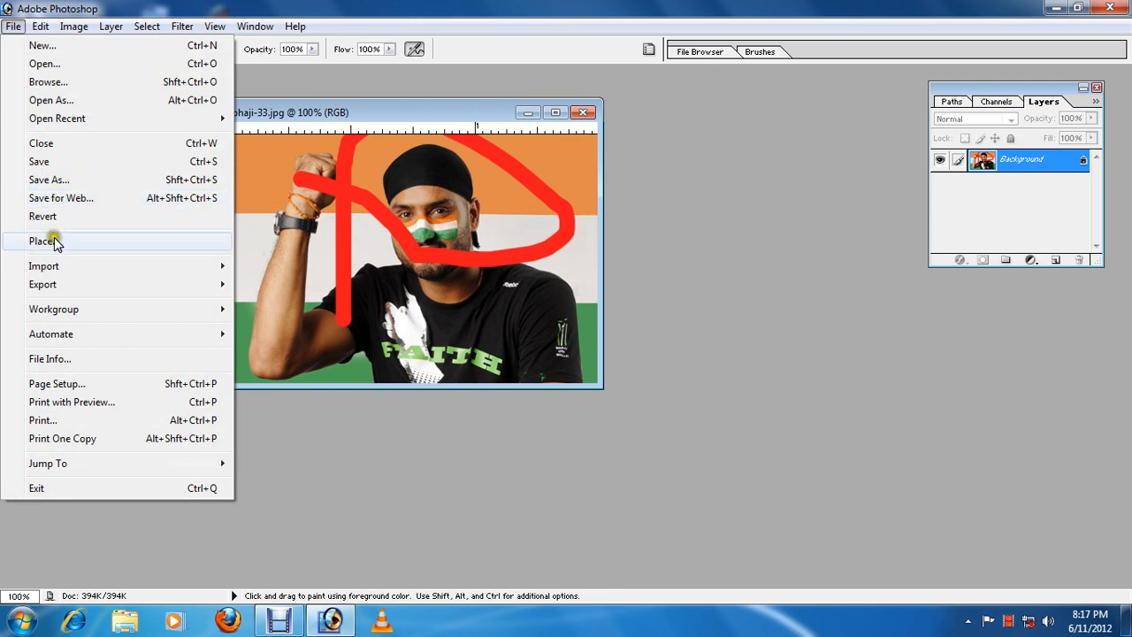
pyautogui.click(51, 164)
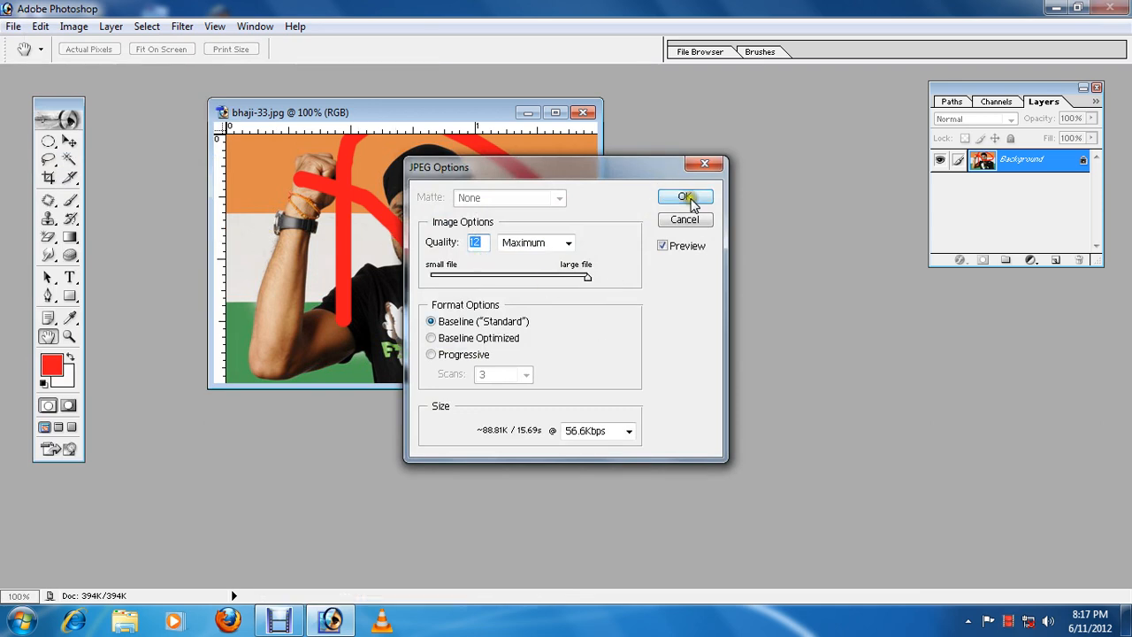
pyautogui.click(689, 198)
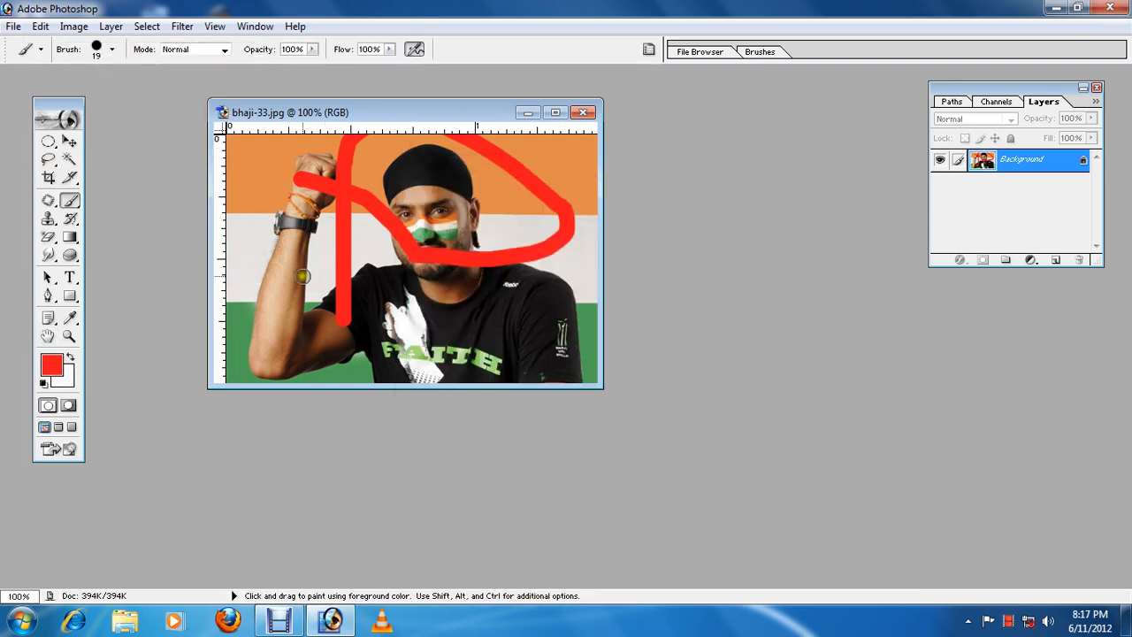
# - Check the saved bhaji-33 file on the Desktop through the Open dialog and open it
pyautogui.click(14, 25)
pyautogui.click(42, 63)
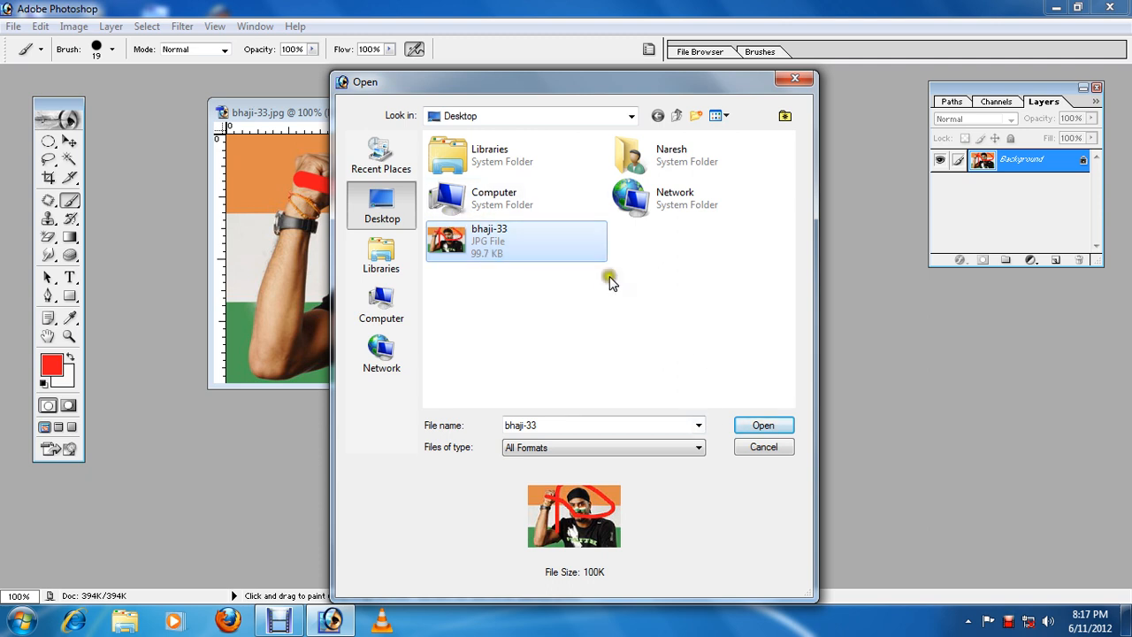
pyautogui.click(764, 425)
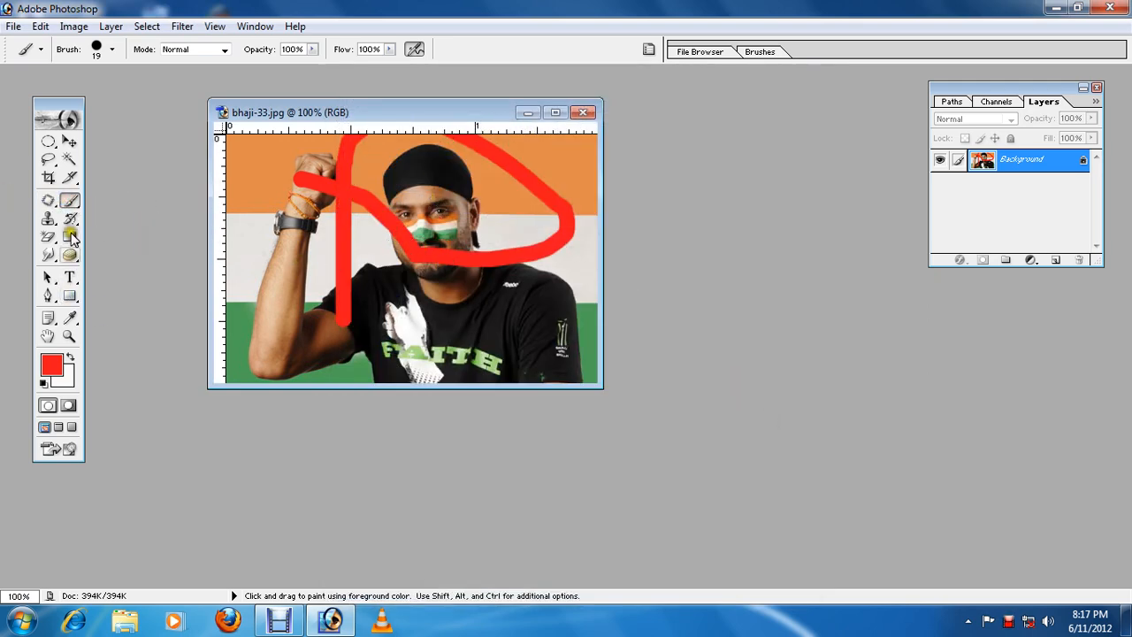
# - Set the foreground color to near-black 181515 and paint a diagonal and a looping Brush stroke across the image
pyautogui.click(55, 370)
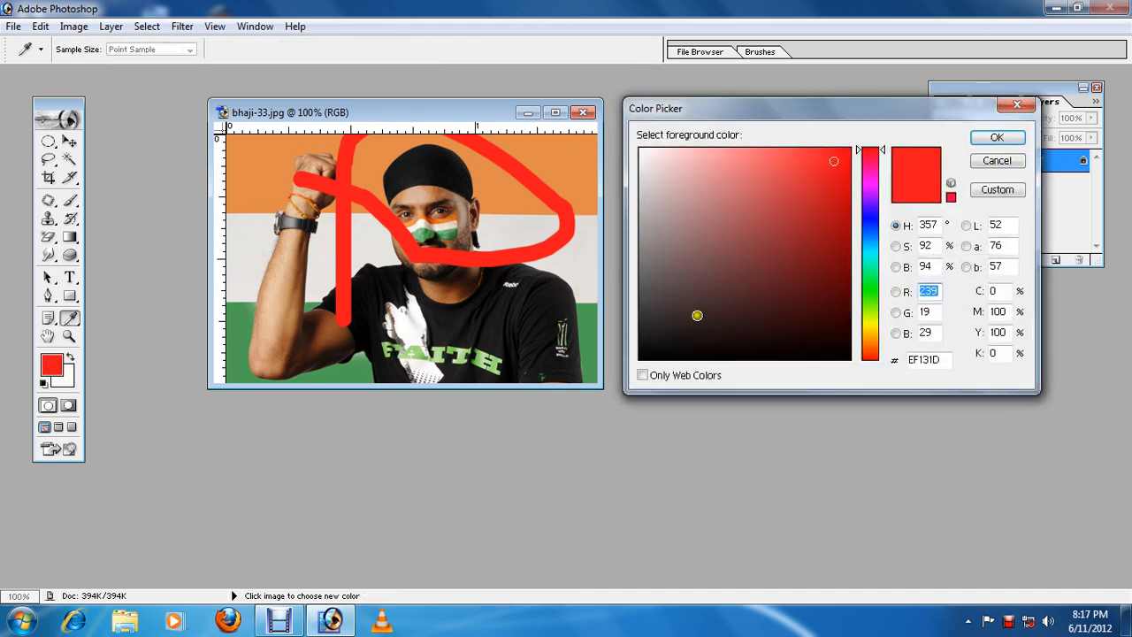
pyautogui.click(666, 335)
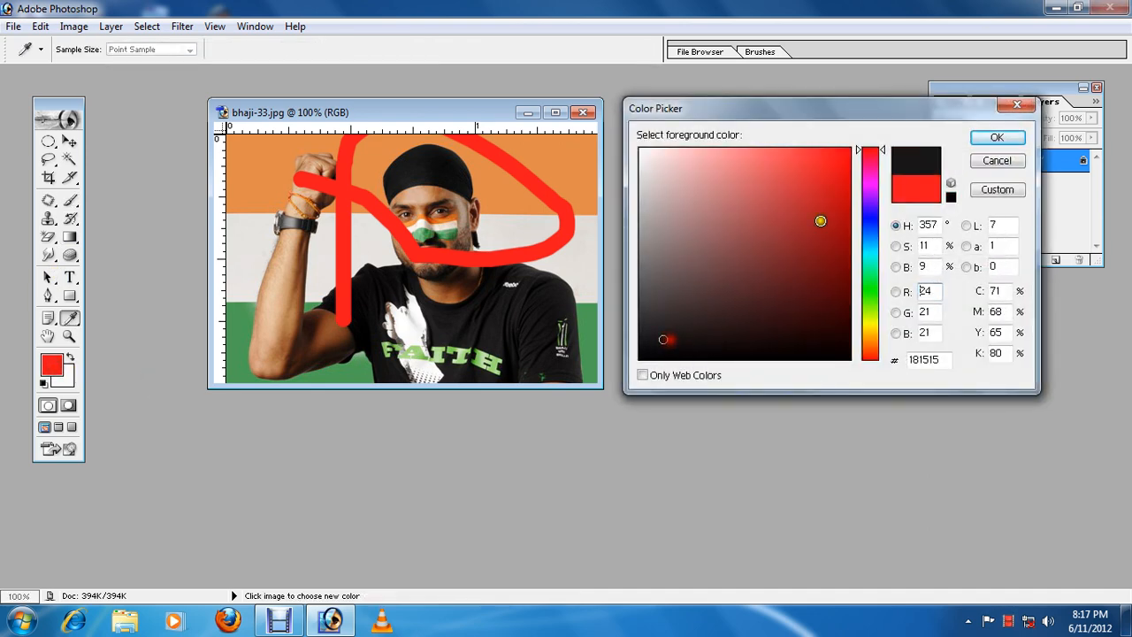
pyautogui.click(997, 137)
pyautogui.moveTo(489, 164)
pyautogui.mouseDown()
pyautogui.moveTo(389, 352)
pyautogui.moveTo(365, 376)
pyautogui.mouseUp()
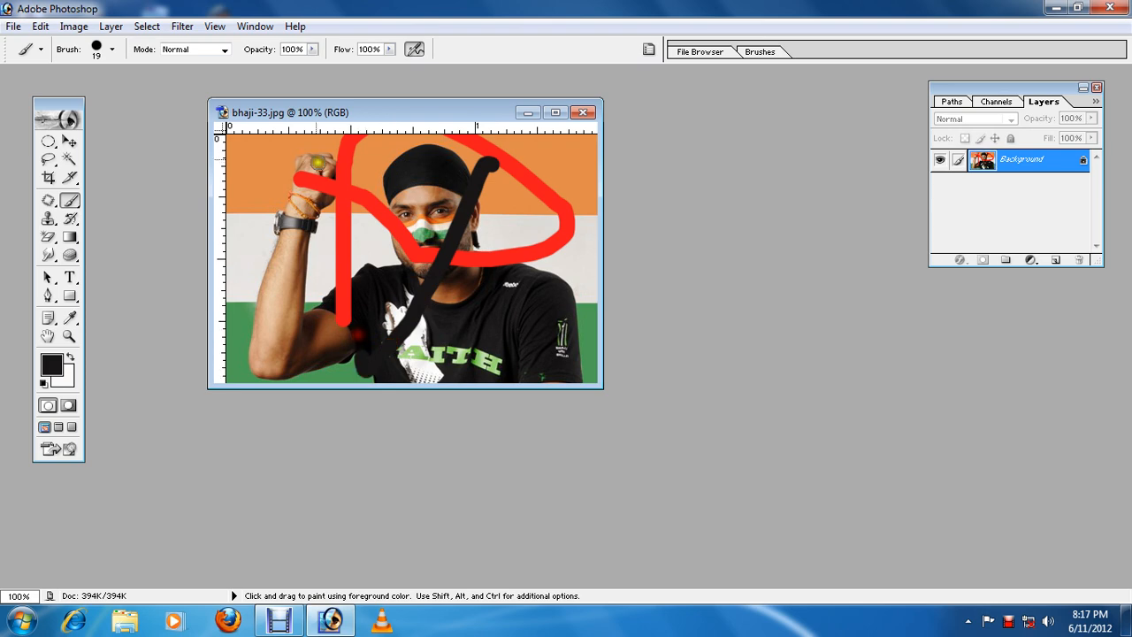
pyautogui.moveTo(305, 141)
pyautogui.mouseDown()
pyautogui.moveTo(249, 253)
pyautogui.moveTo(372, 362)
pyautogui.moveTo(543, 340)
pyautogui.moveTo(453, 207)
pyautogui.moveTo(279, 232)
pyautogui.mouseUp()
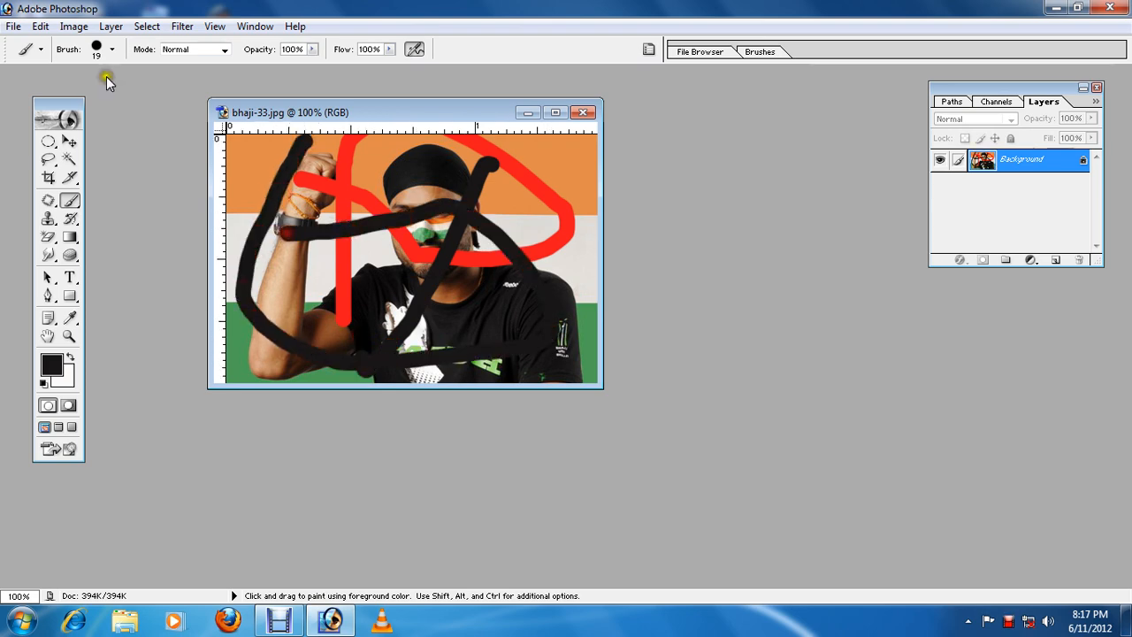
# - Save the painted image under the new name bhaji-3333 on the Desktop as a JPEG at quality 12
pyautogui.click(16, 26)
pyautogui.click(49, 177)
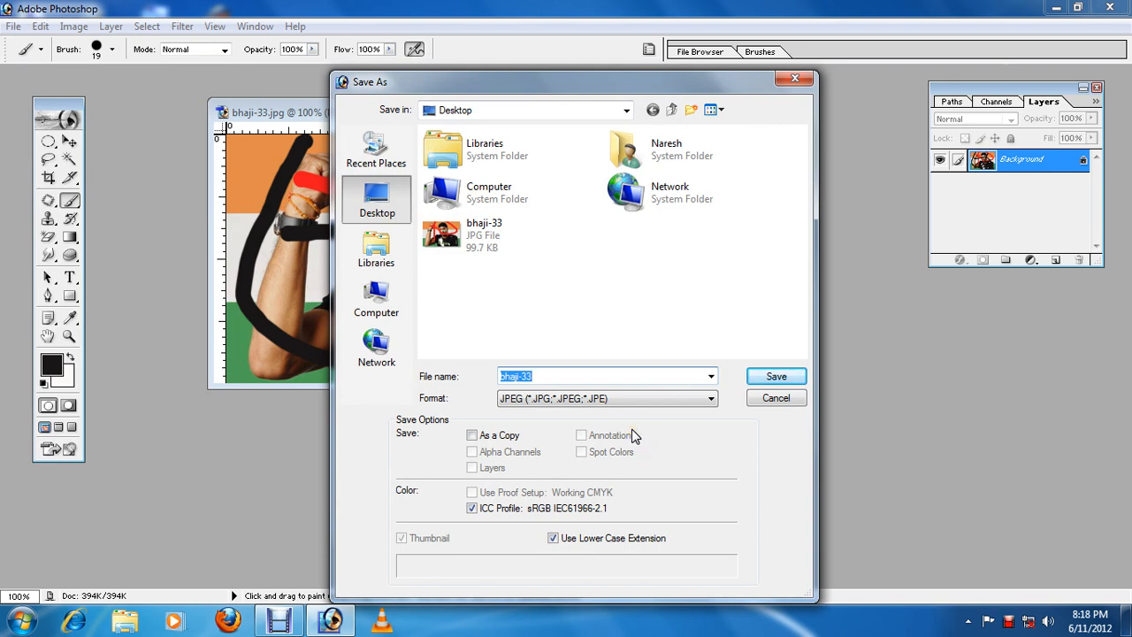
pyautogui.press('Right')
pyautogui.click(767, 376)
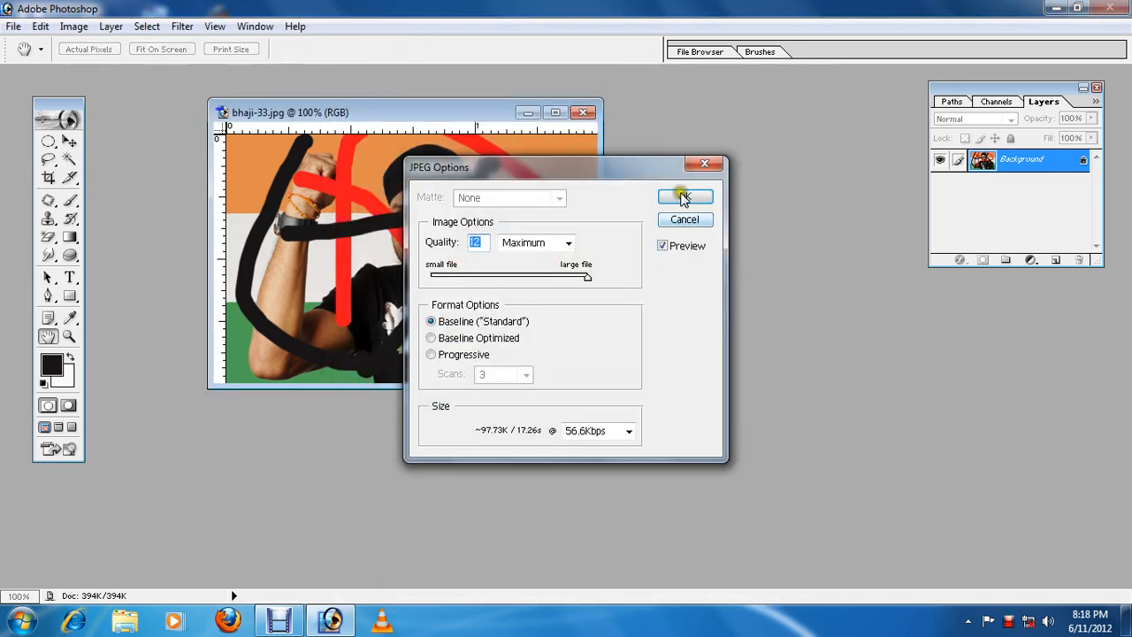
pyautogui.click(672, 195)
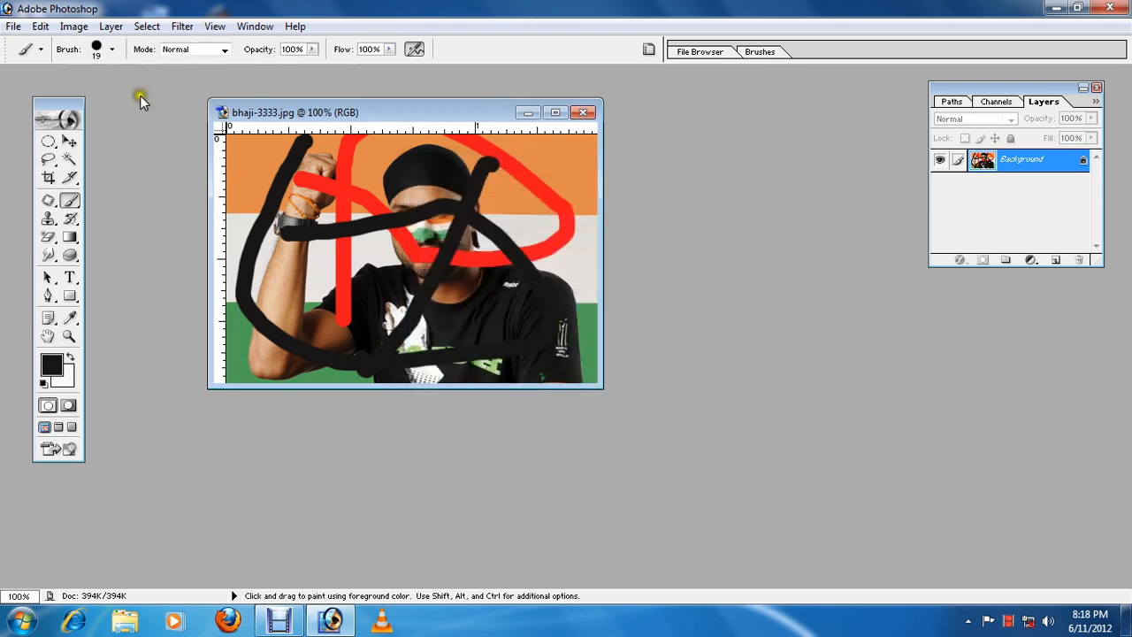
# - Open bhaji-33 from the Desktop and close the bhaji-3333.jpg window
pyautogui.click(14, 27)
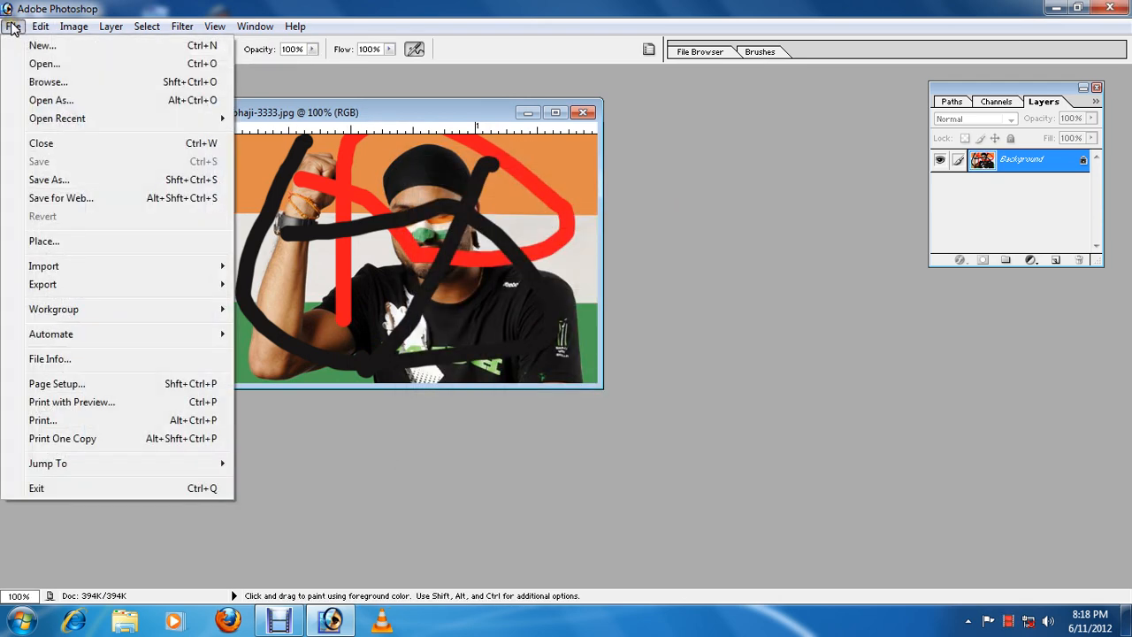
pyautogui.click(46, 64)
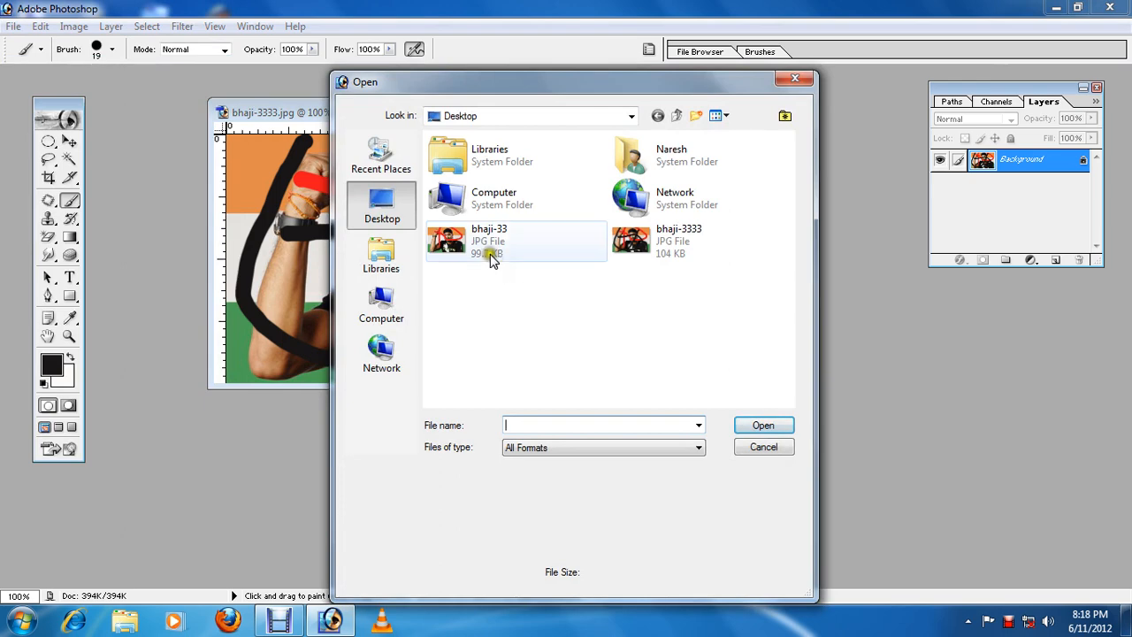
pyautogui.click(482, 252)
pyautogui.click(760, 425)
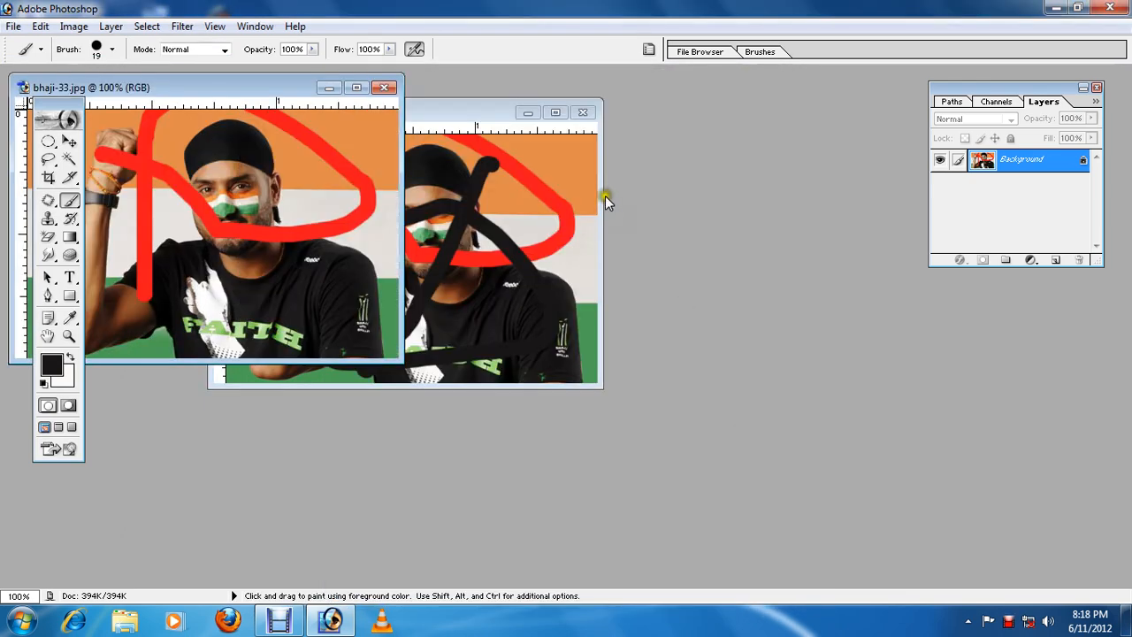
pyautogui.click(583, 114)
# - Open bhaji-3333 from the Desktop and place its window beside bhaji-33.jpg for comparison
pyautogui.doubleClick(639, 207)
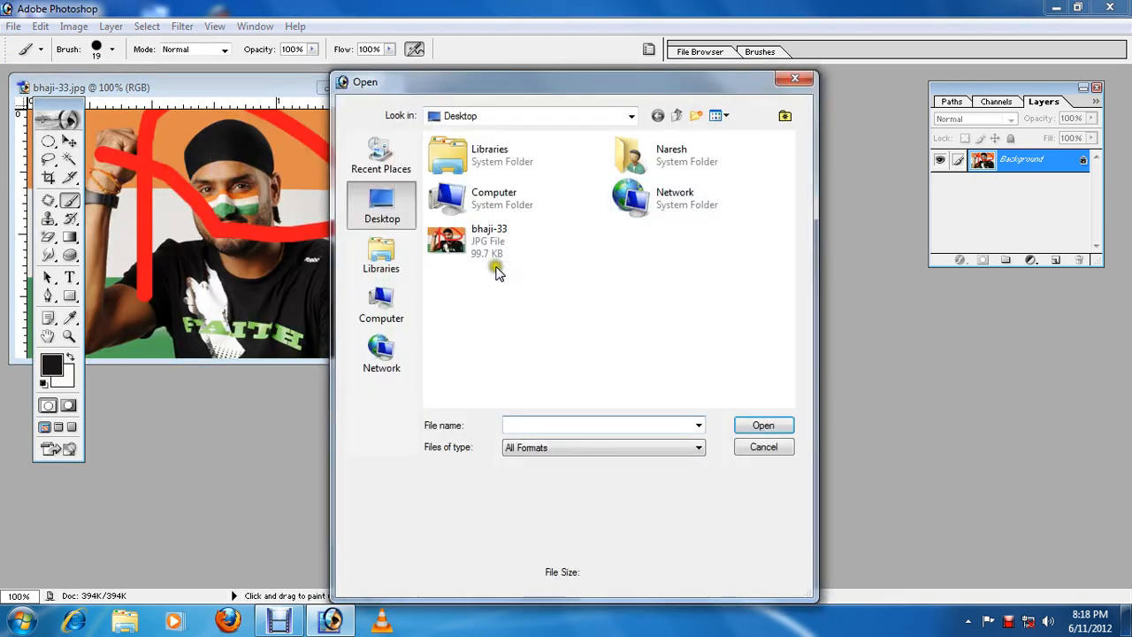
pyautogui.click(647, 252)
pyautogui.click(778, 428)
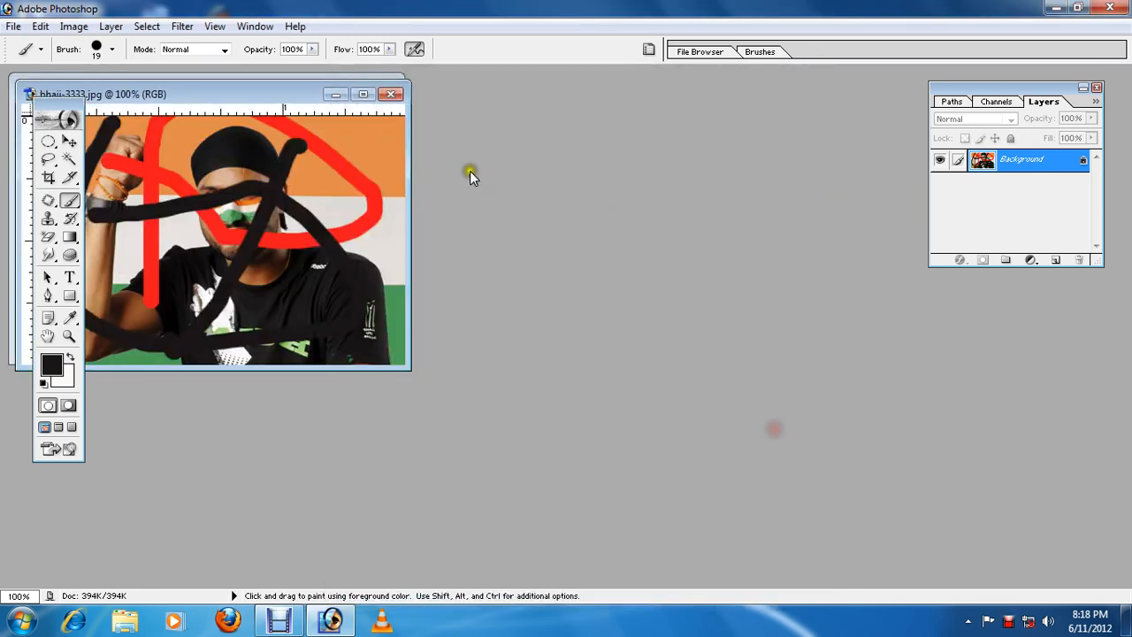
pyautogui.moveTo(298, 100); pyautogui.dragTo(718, 105)
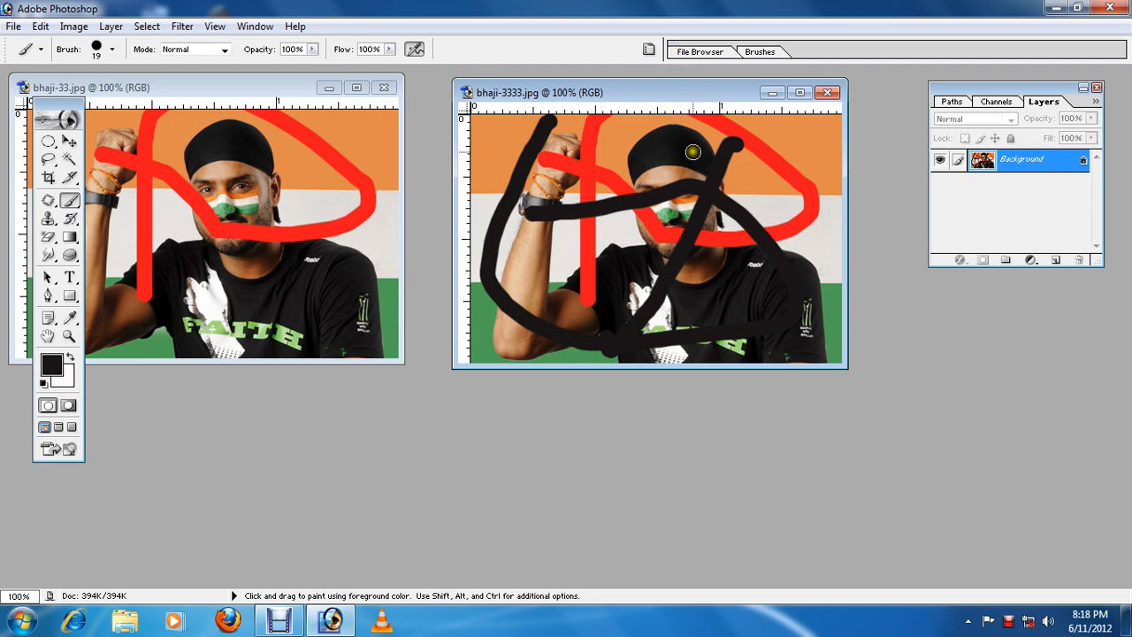
# - Close both the bhaji-33.jpg and bhaji-3333.jpg images
pyautogui.click(12, 27)
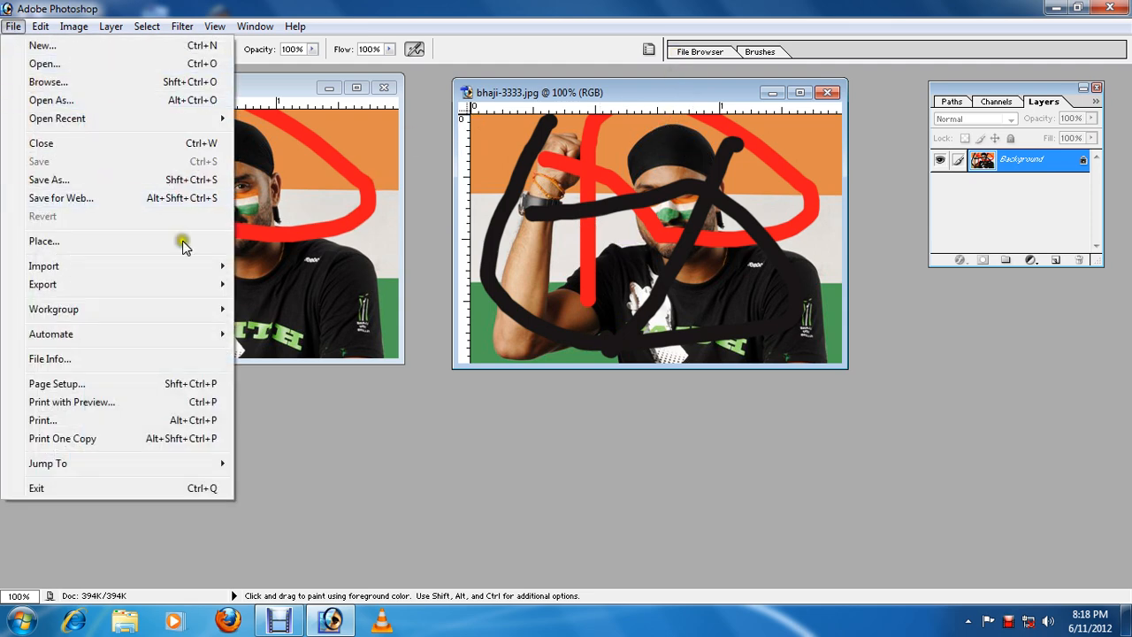
pyautogui.click(417, 153)
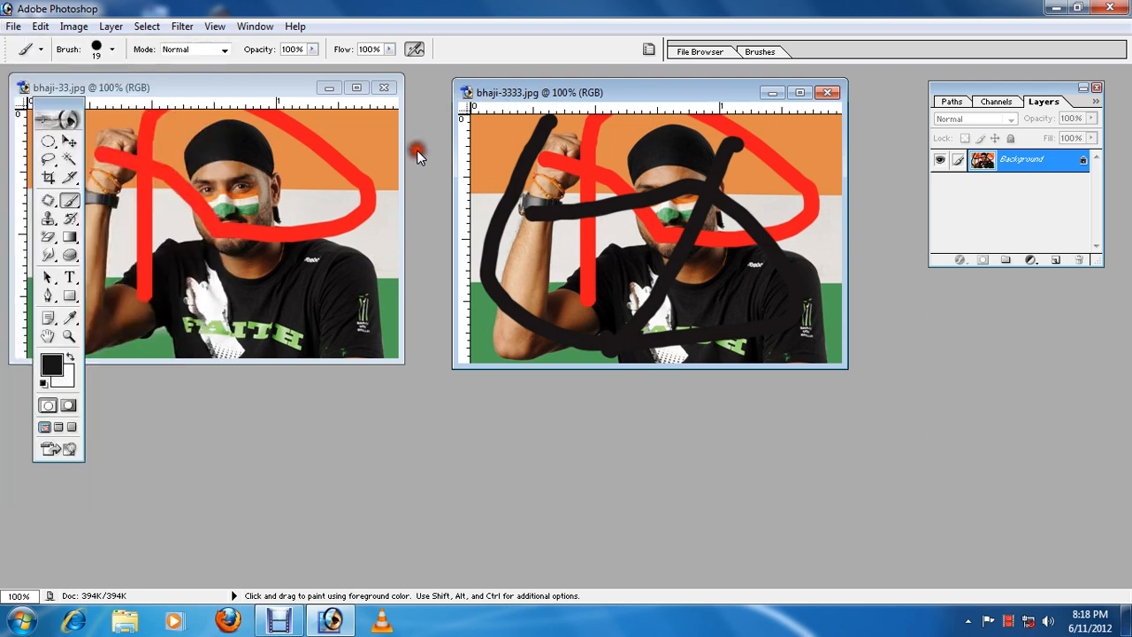
pyautogui.click(383, 87)
pyautogui.click(828, 93)
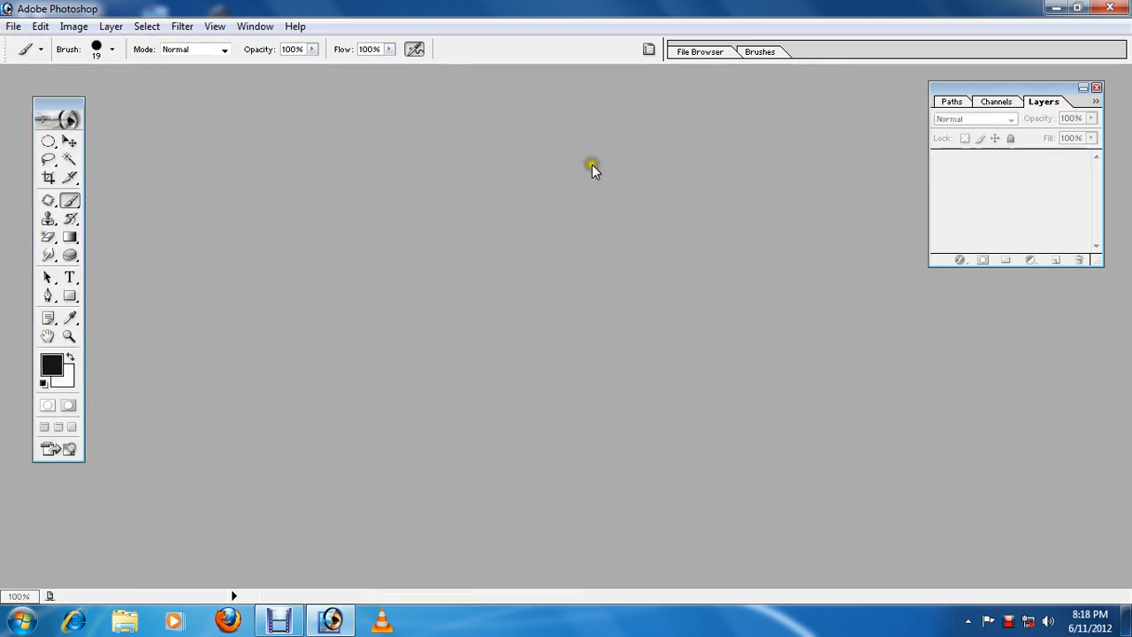
# - Open white%20lion-small from the Images > Animal folder on Local Disk (D:) and move its window to the middle of the workspace
pyautogui.doubleClick(386, 253)
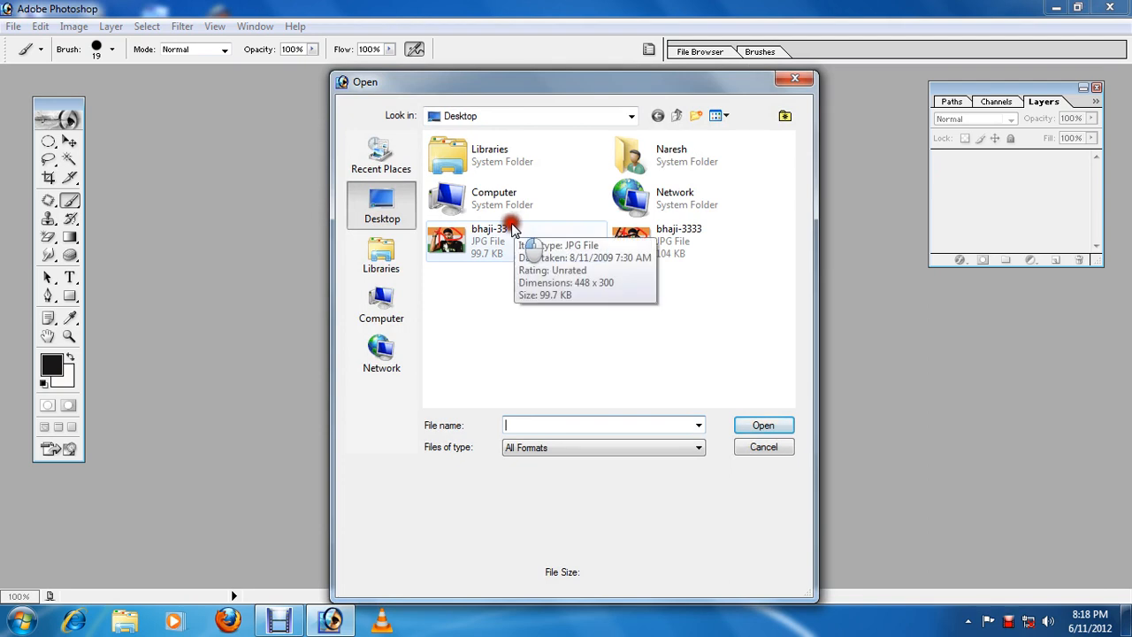
pyautogui.doubleClick(491, 199)
pyautogui.doubleClick(492, 205)
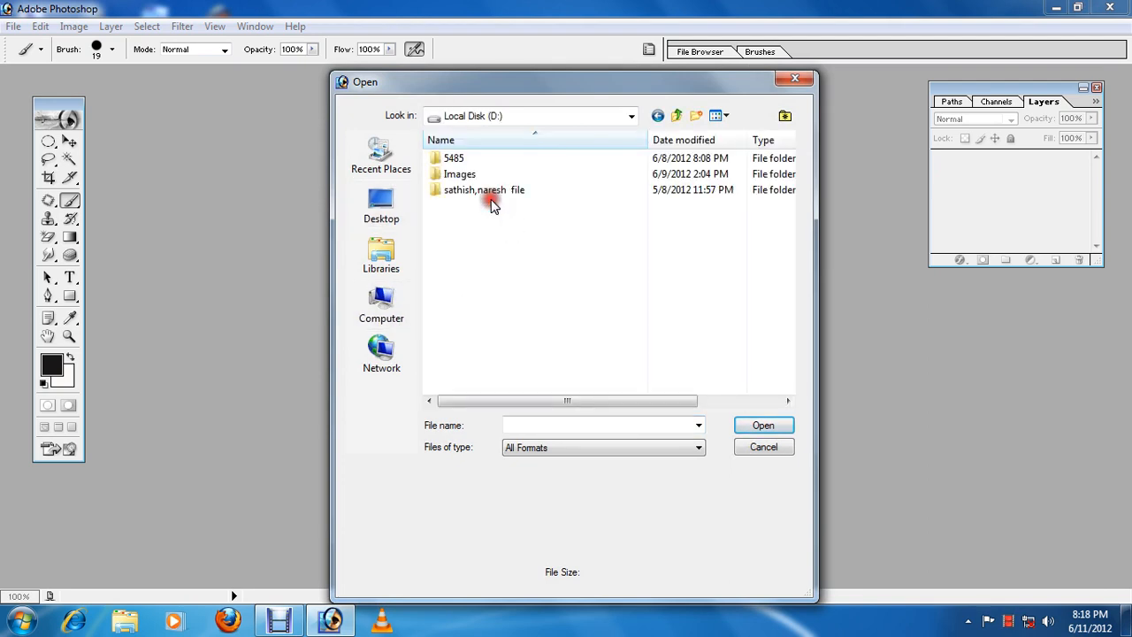
pyautogui.doubleClick(486, 169)
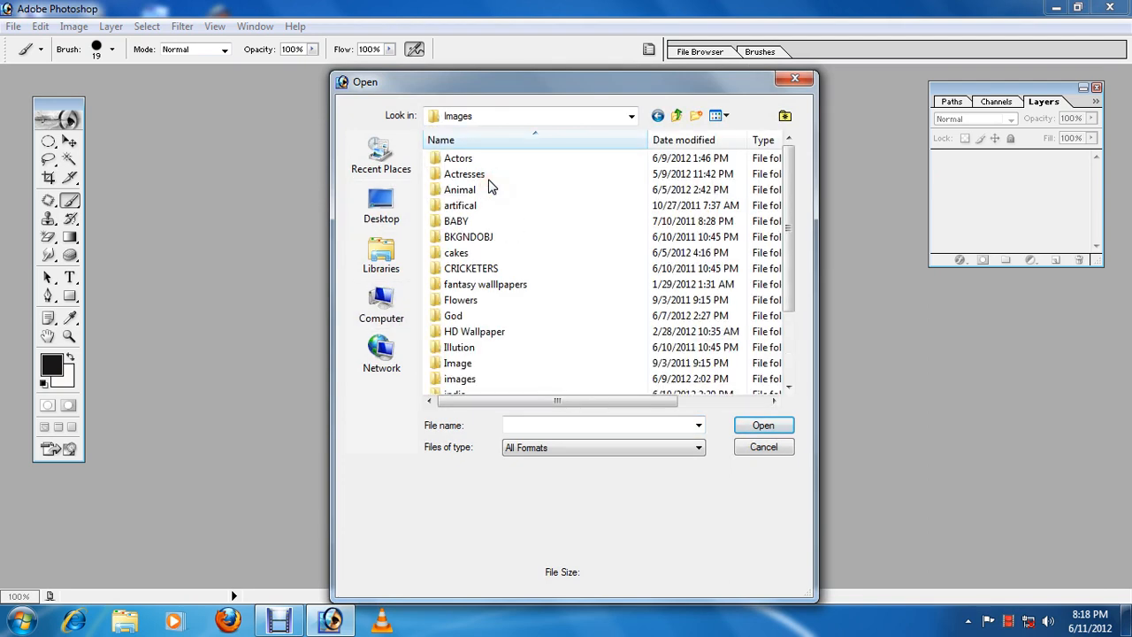
pyautogui.click(477, 191)
pyautogui.doubleClick(478, 193)
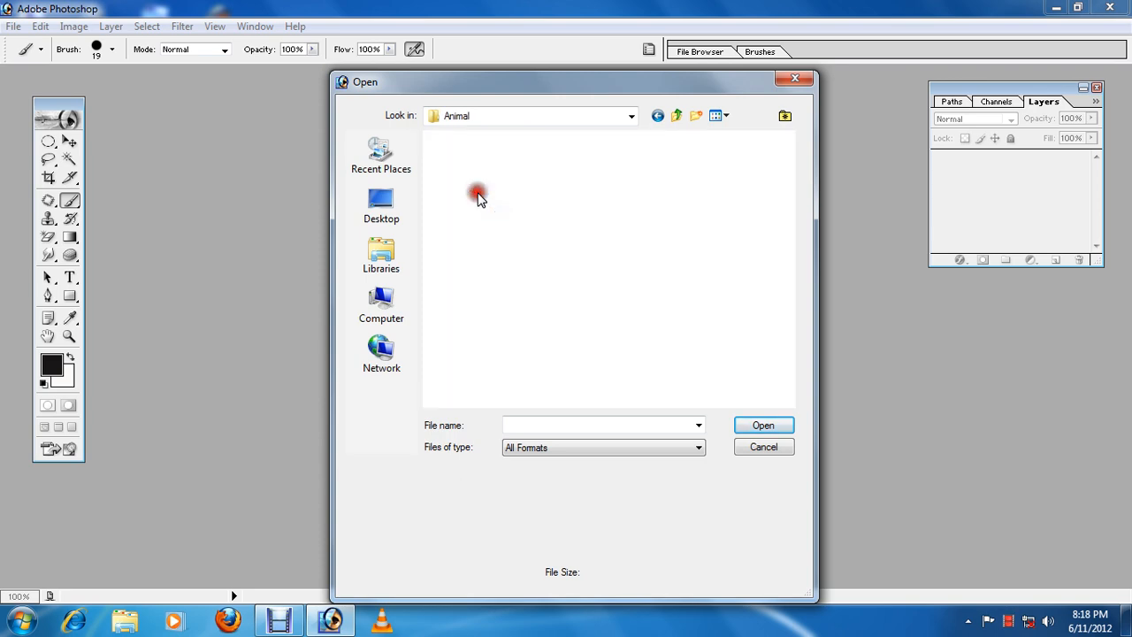
pyautogui.scroll(-8, 496, 230)
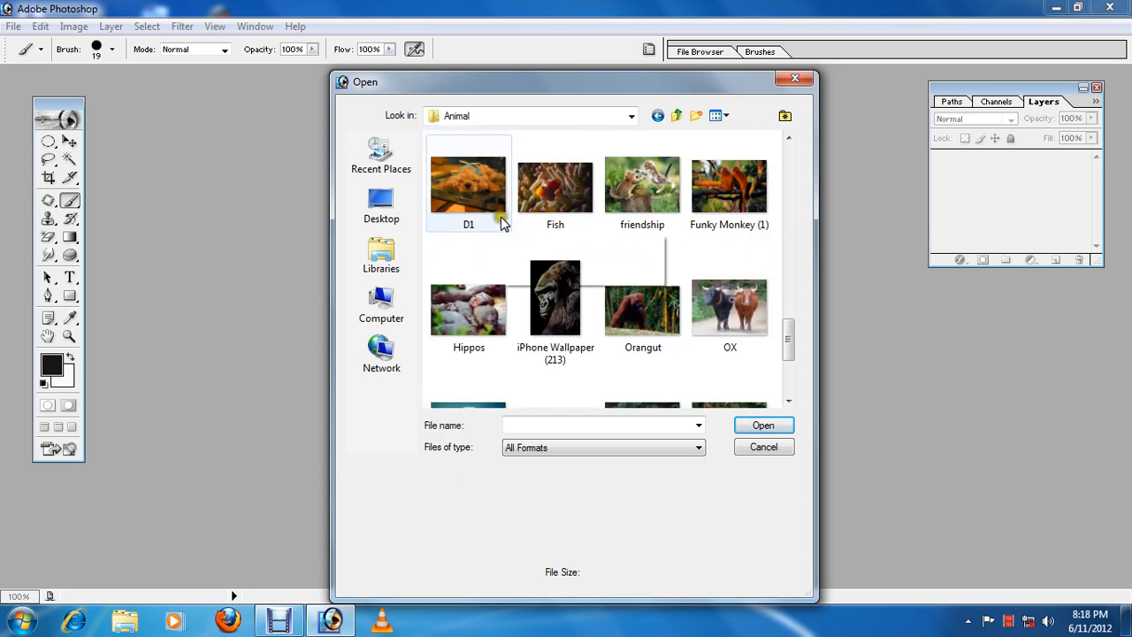
pyautogui.scroll(-5, 503, 222)
pyautogui.doubleClick(477, 345)
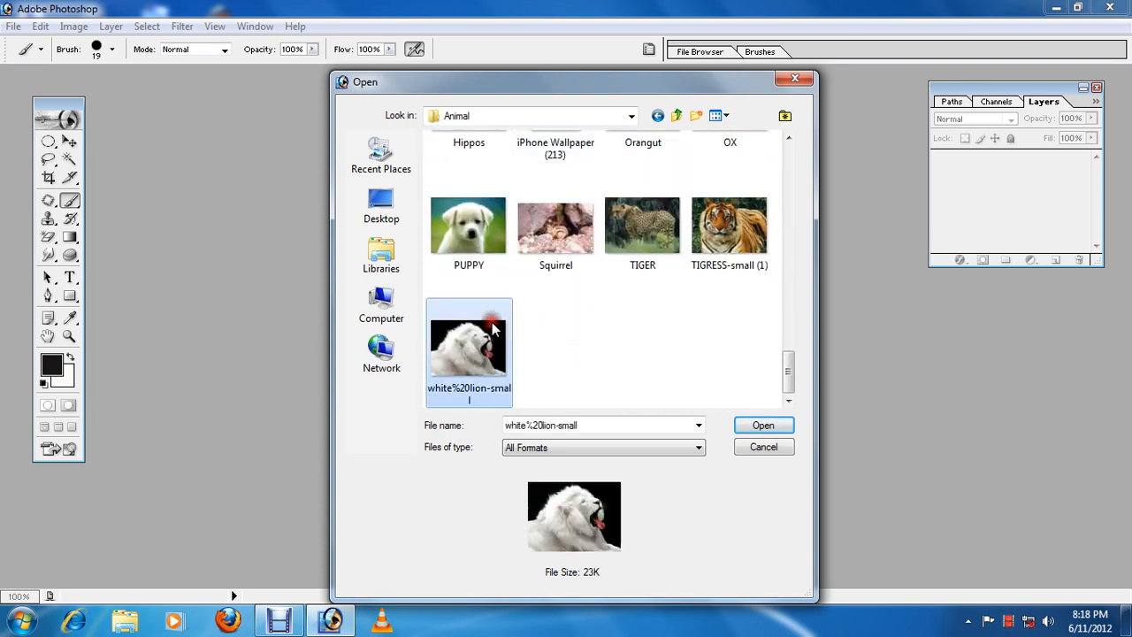
pyautogui.moveTo(325, 89); pyautogui.dragTo(576, 121)
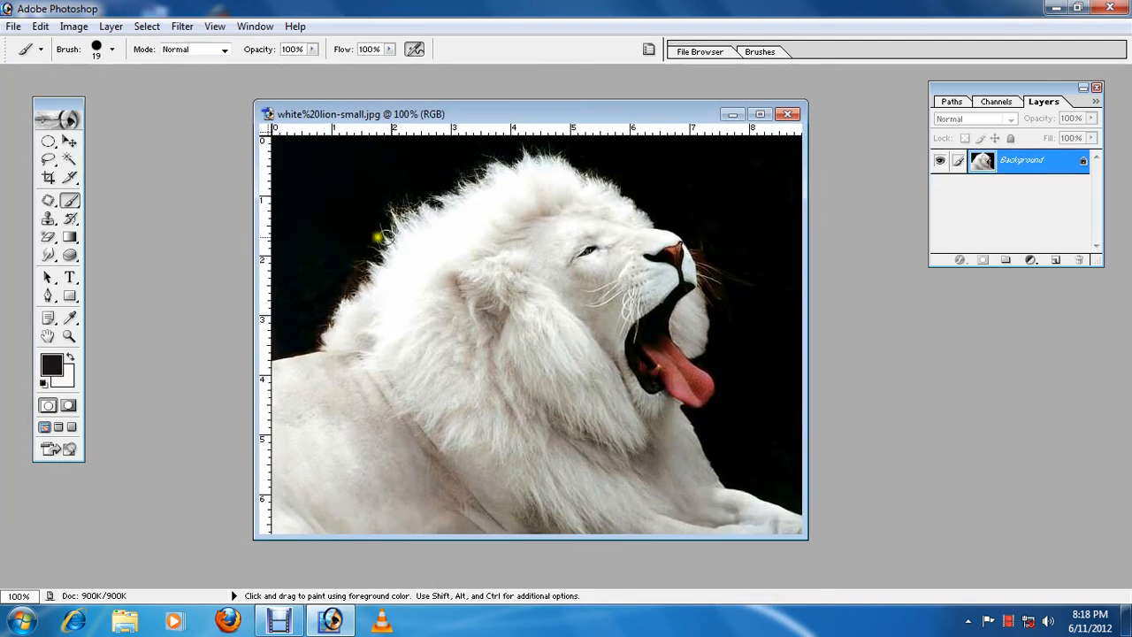
# - Paint freehand black brush strokes across the lion's mane and body and revert the image to its last saved version
pyautogui.moveTo(410, 235)
pyautogui.mouseDown()
pyautogui.moveTo(422, 473)
pyautogui.moveTo(435, 521)
pyautogui.mouseUp()
pyautogui.moveTo(555, 254)
pyautogui.mouseDown()
pyautogui.moveTo(635, 427)
pyautogui.moveTo(400, 320)
pyautogui.mouseUp()
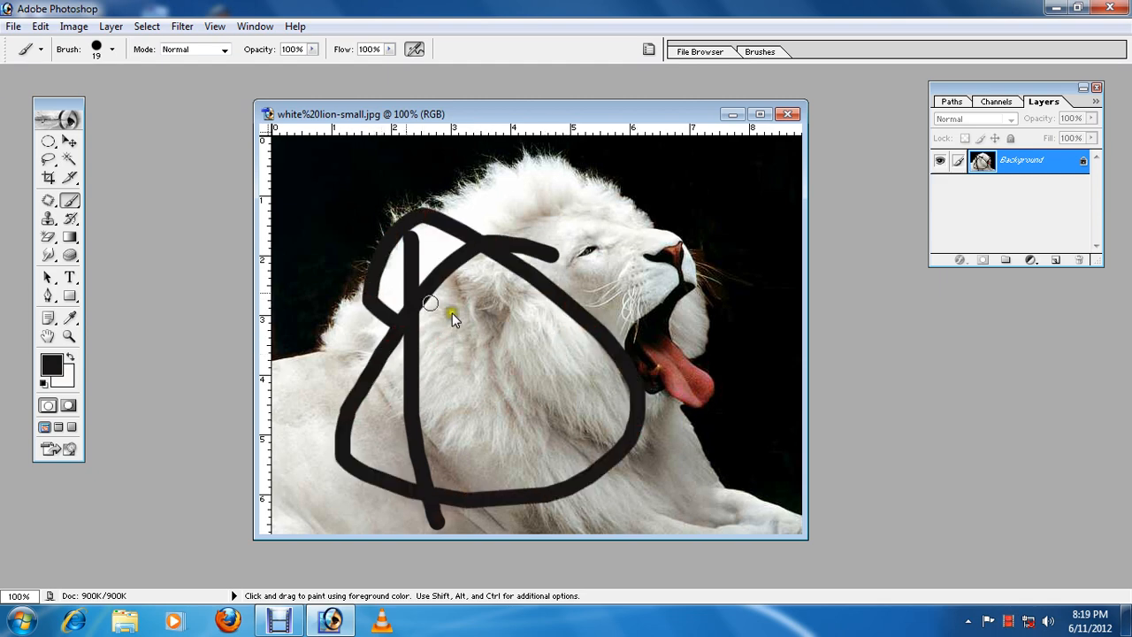
pyautogui.click(15, 28)
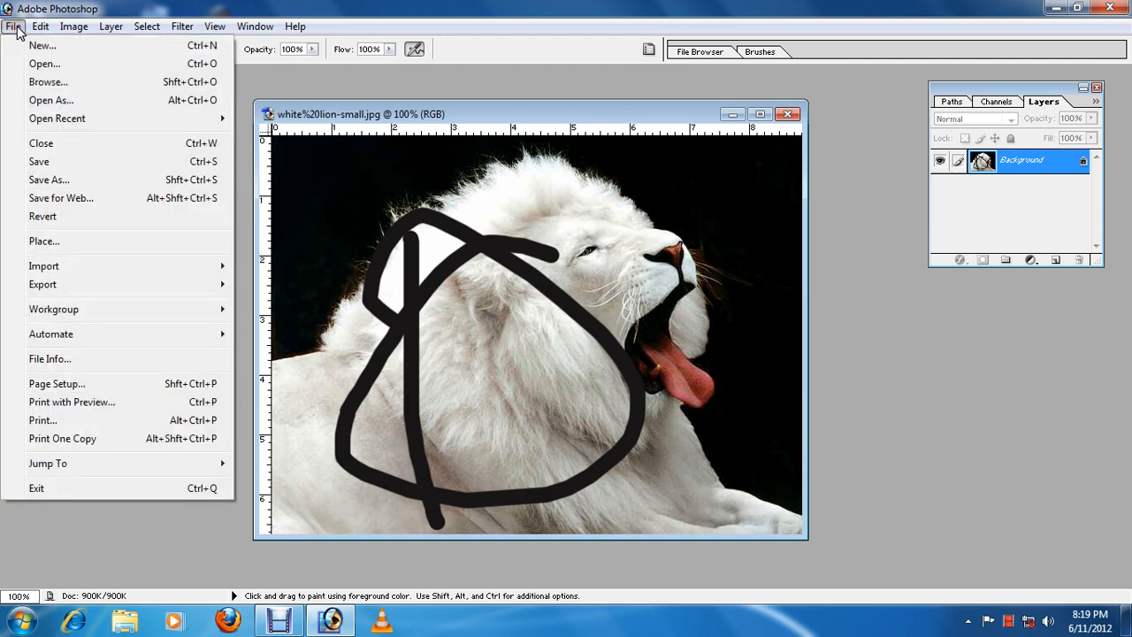
pyautogui.click(66, 221)
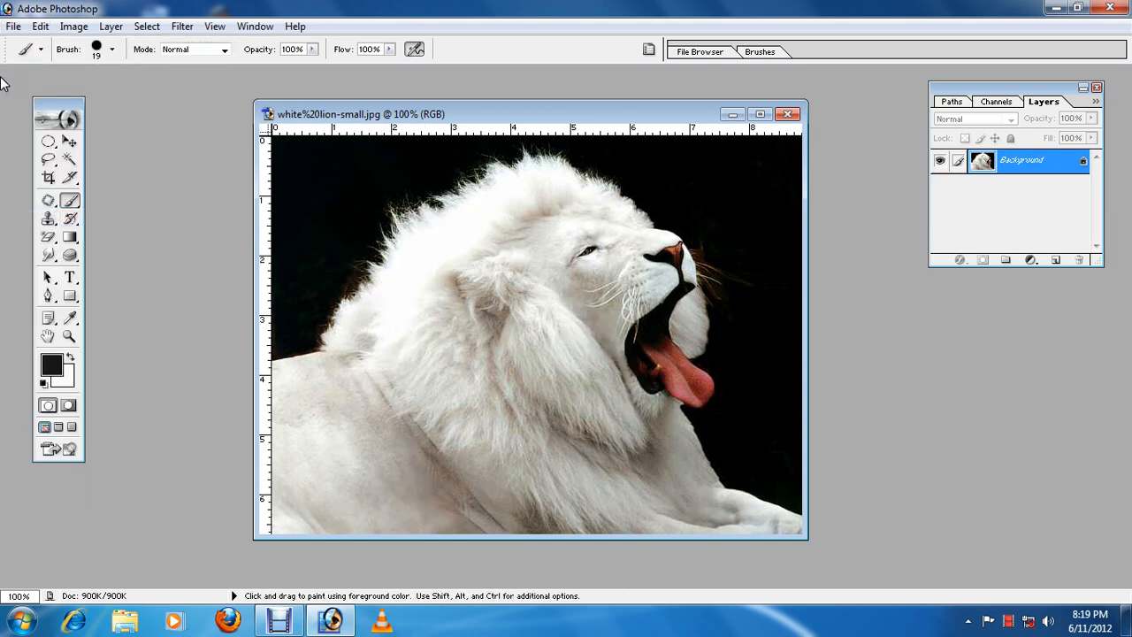
# - Exit Photoshop with the white lion image still open
pyautogui.click(14, 26)
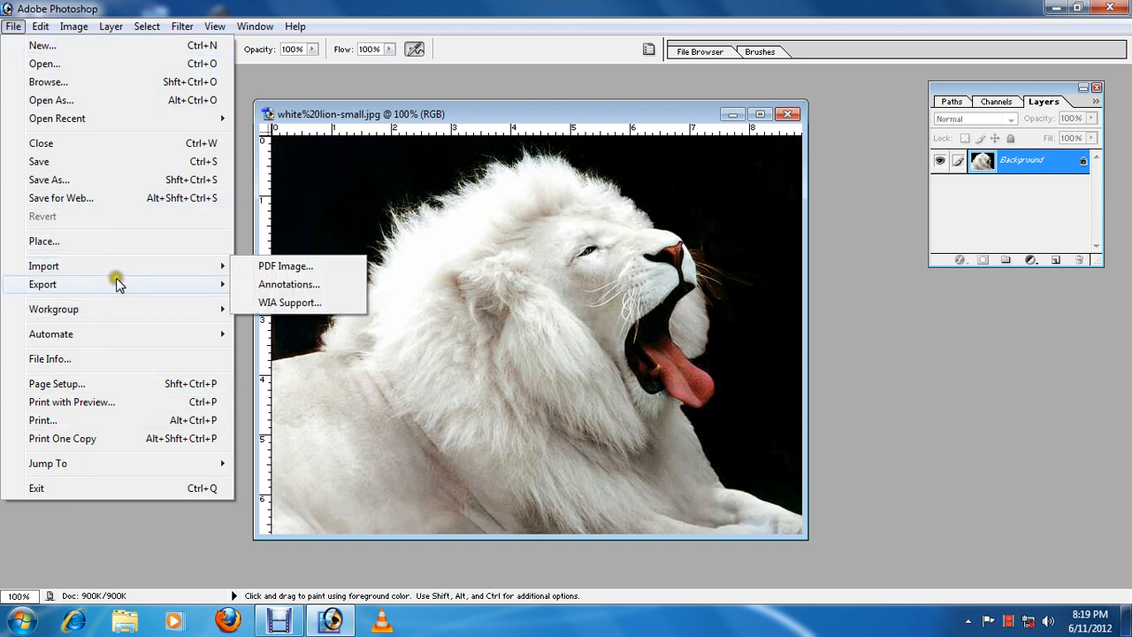
pyautogui.moveTo(121, 293)
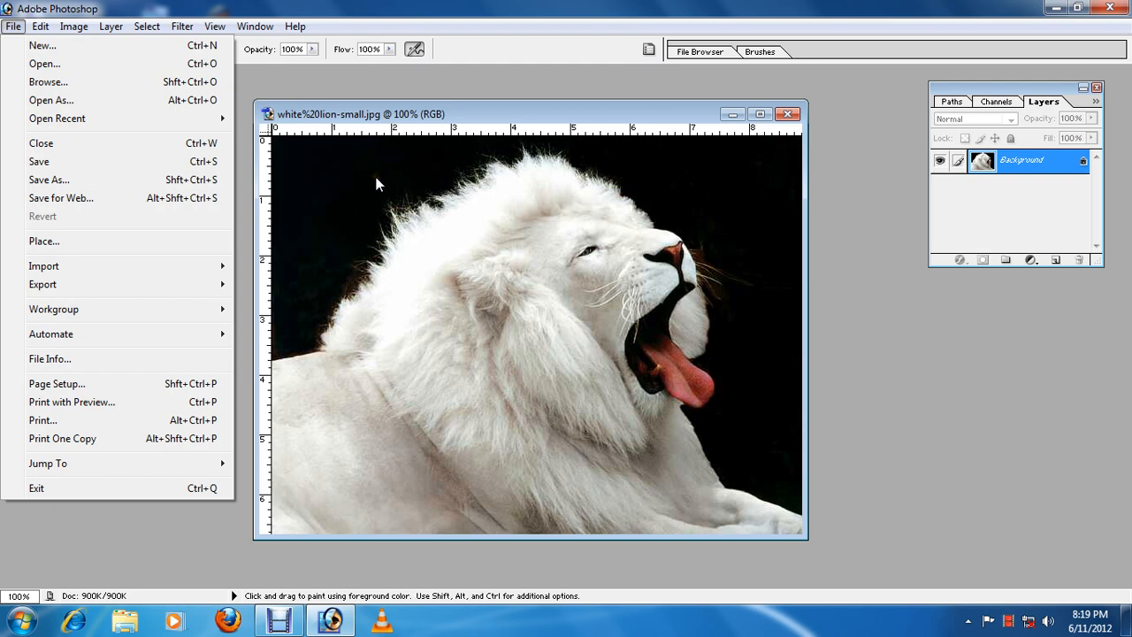
pyautogui.click(50, 489)
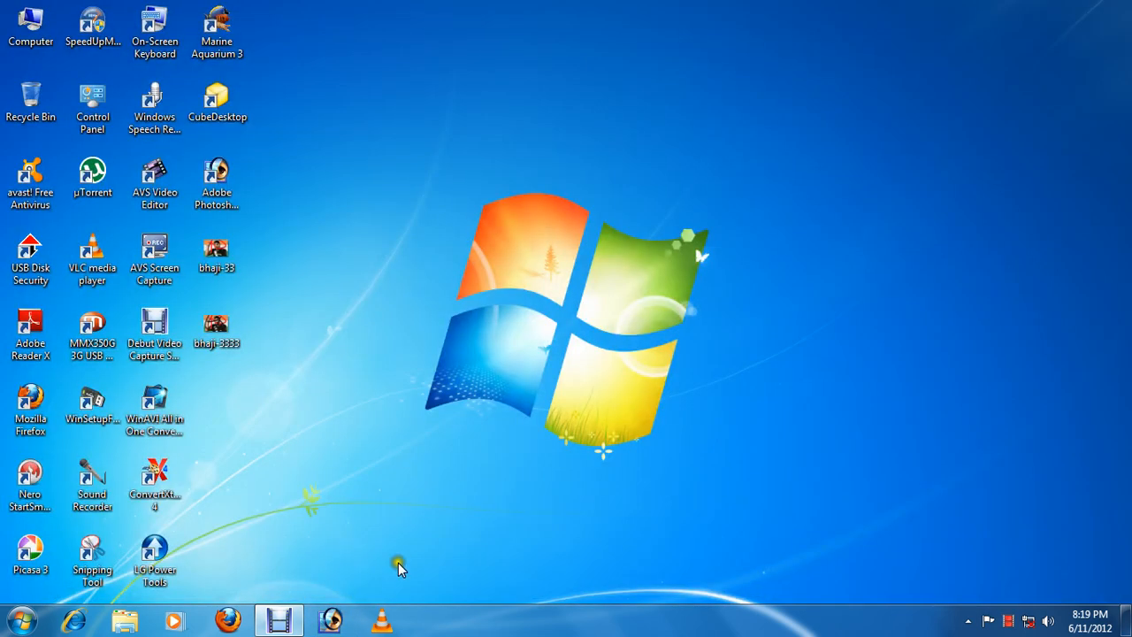